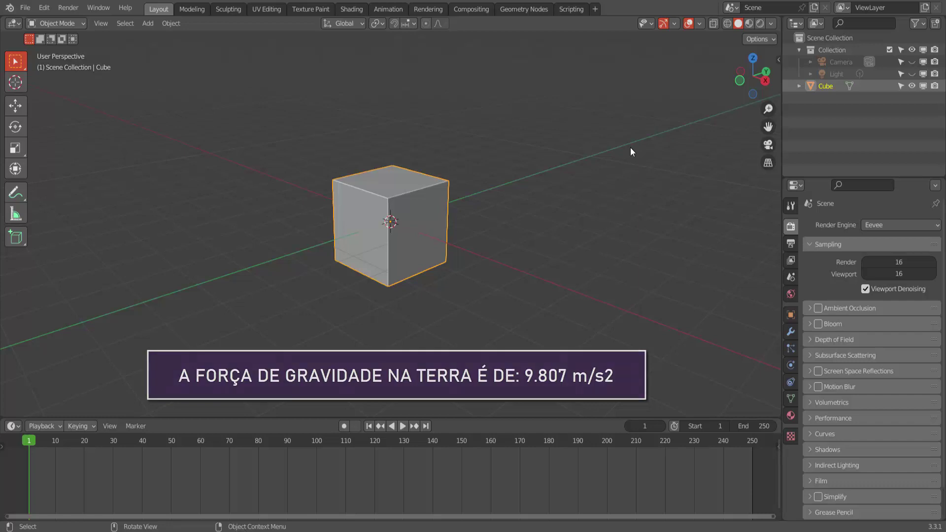
# - Preview the animation, rewind to frame 1, and reveal the scene gravity (0, 0, -9.8 m/s²)
pyautogui.click(404, 425)
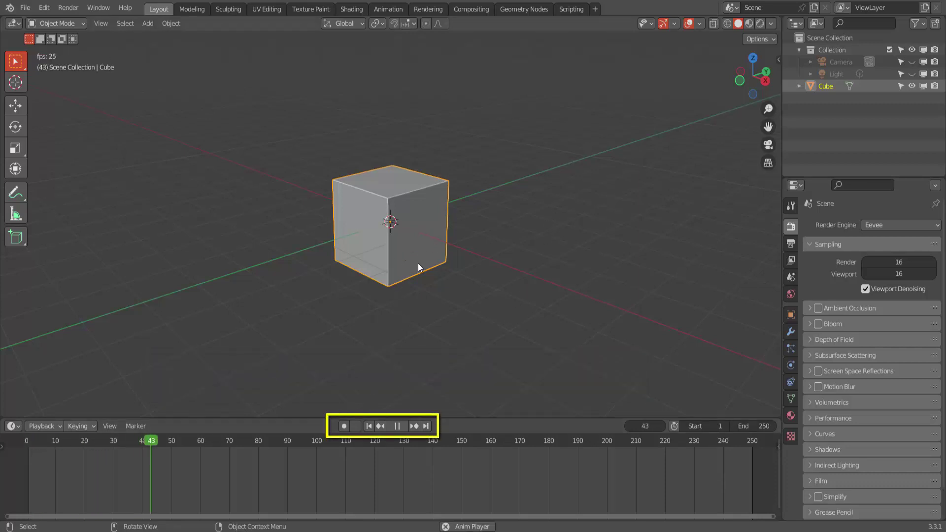
pyautogui.click(400, 426)
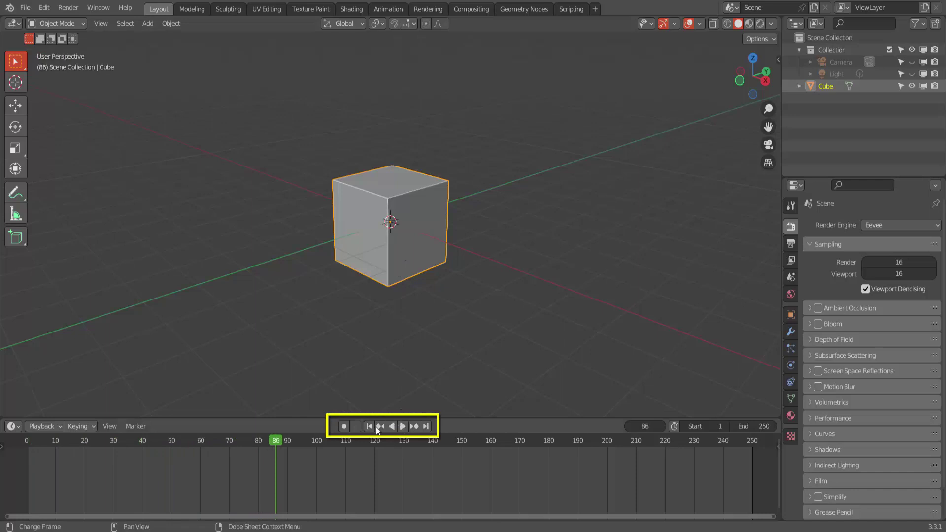
pyautogui.click(368, 426)
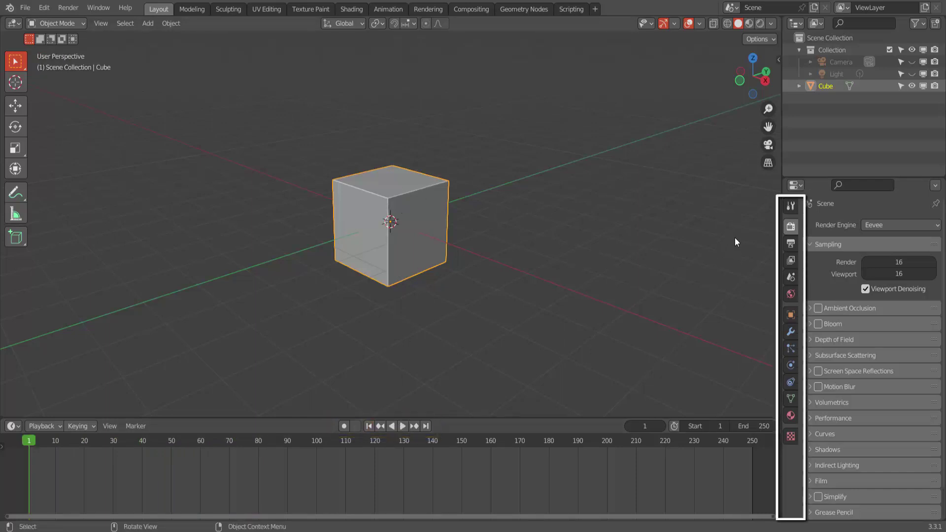
pyautogui.click(790, 277)
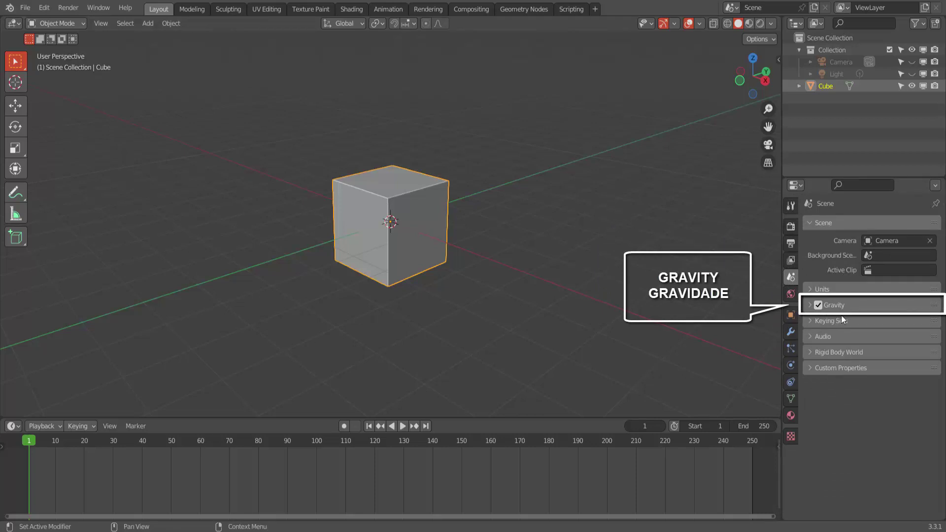
pyautogui.click(808, 306)
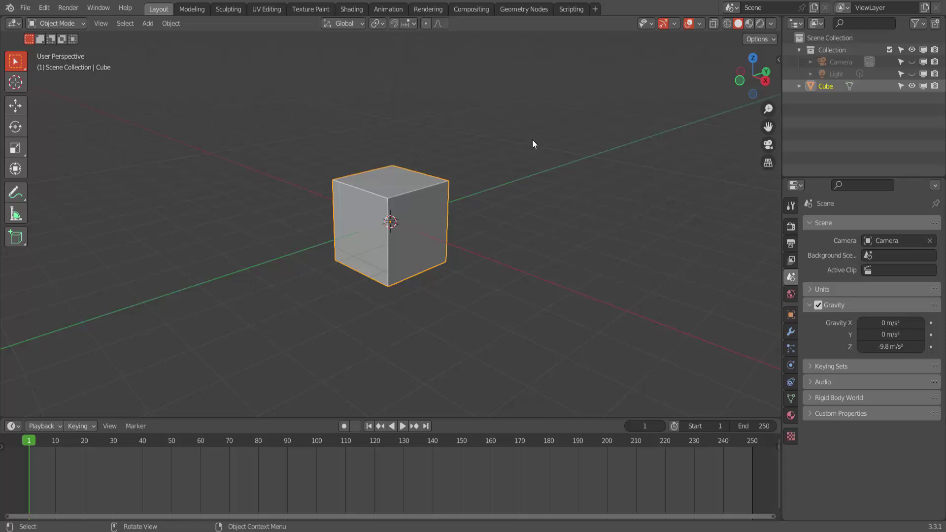
# - Enable the Z axis in Viewport Overlays, then preview playback and return to frame 1
pyautogui.click(699, 26)
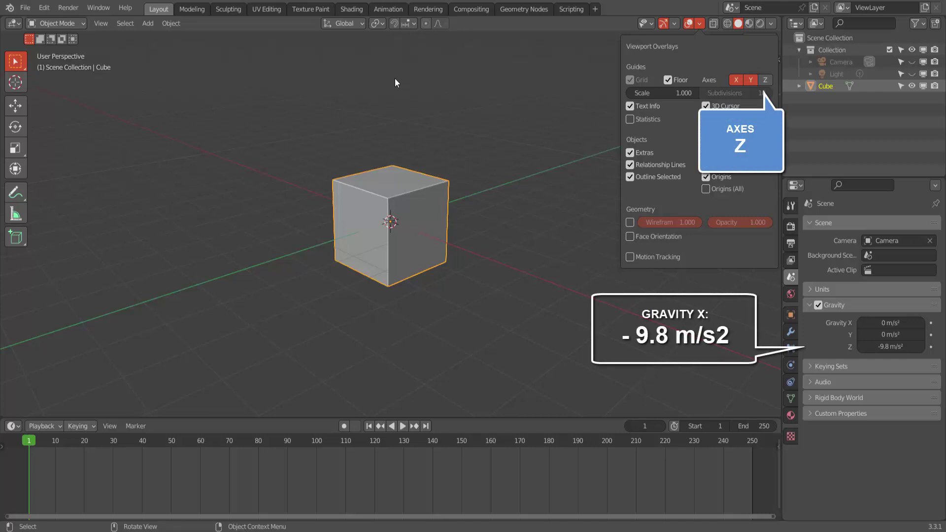
pyautogui.click(402, 426)
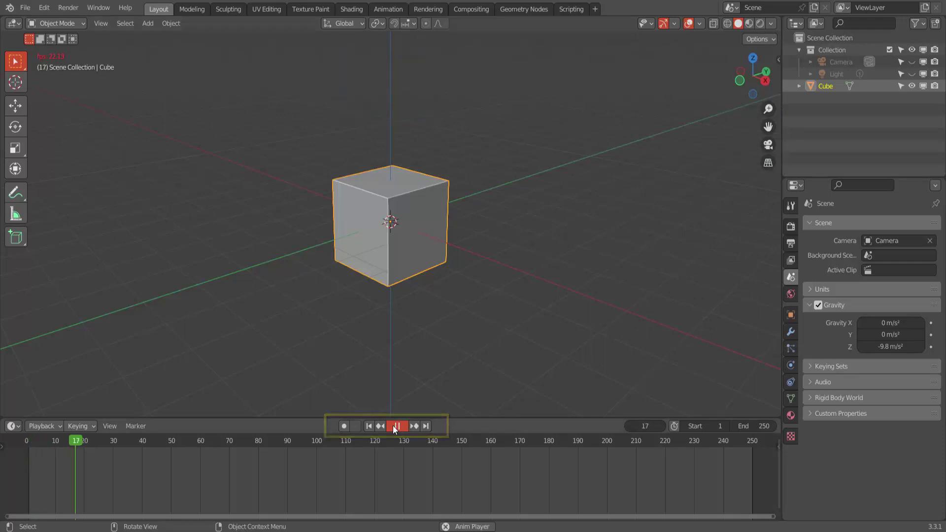
pyautogui.hotkey('shift', 'Left')
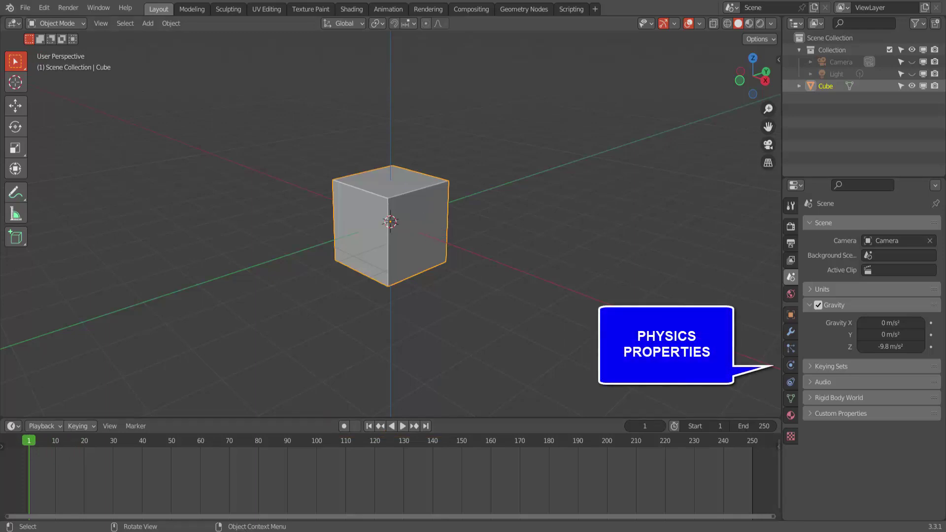
# - Give the cube Active rigid body physics (1 kg), watch it fall, and rewind to frame 1
pyautogui.click(790, 365)
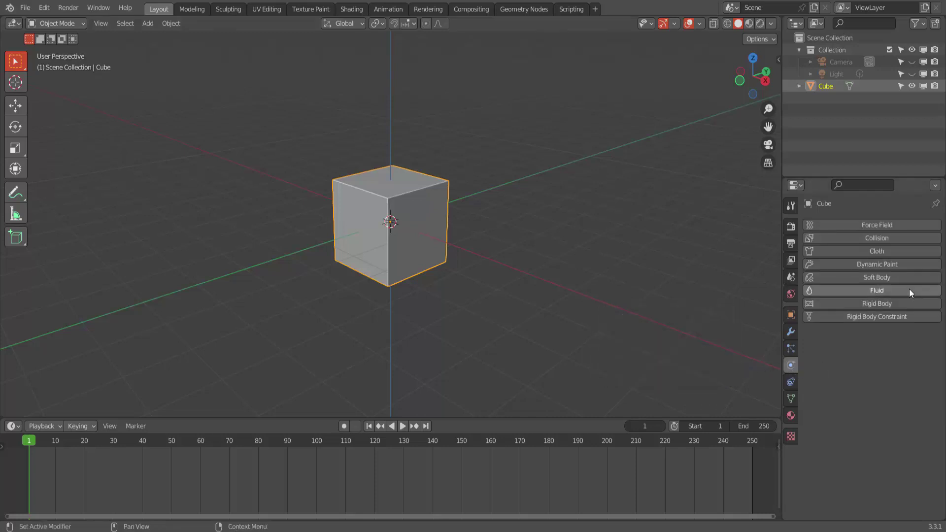
pyautogui.click(880, 303)
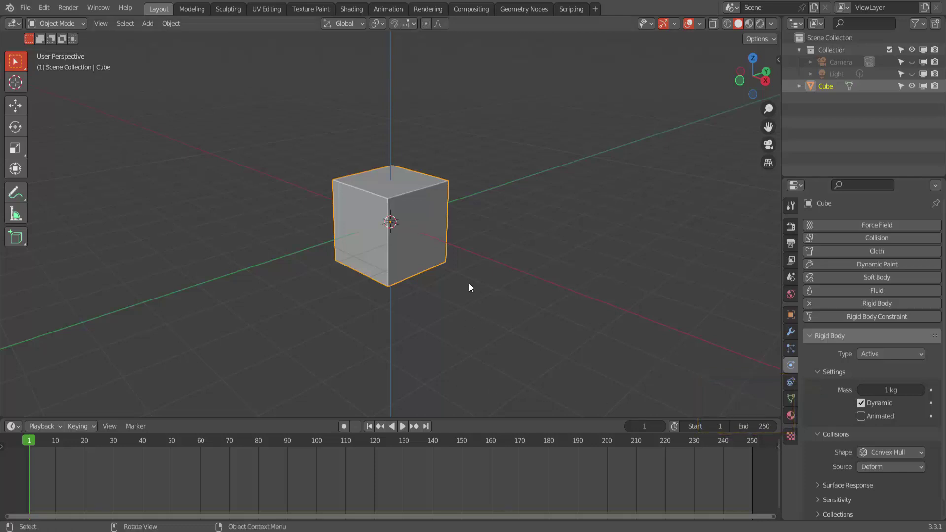
pyautogui.click(403, 426)
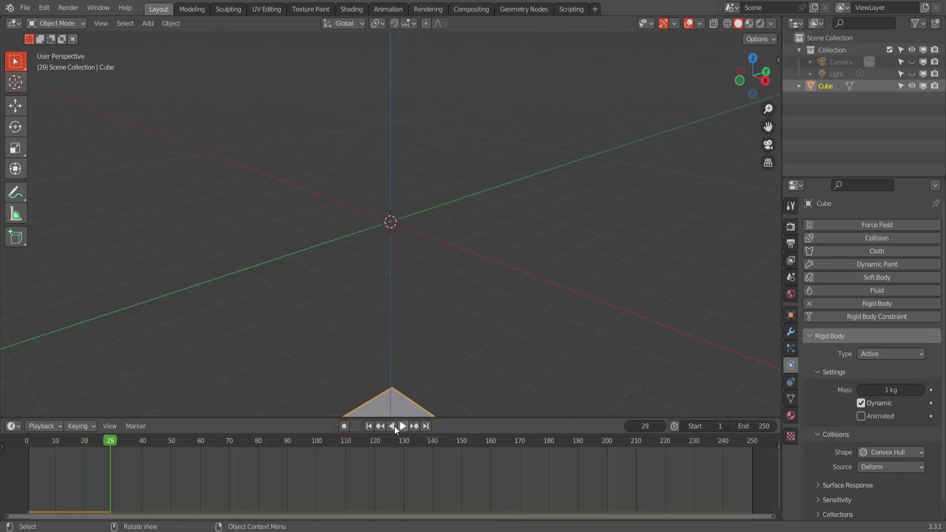
pyautogui.click(369, 426)
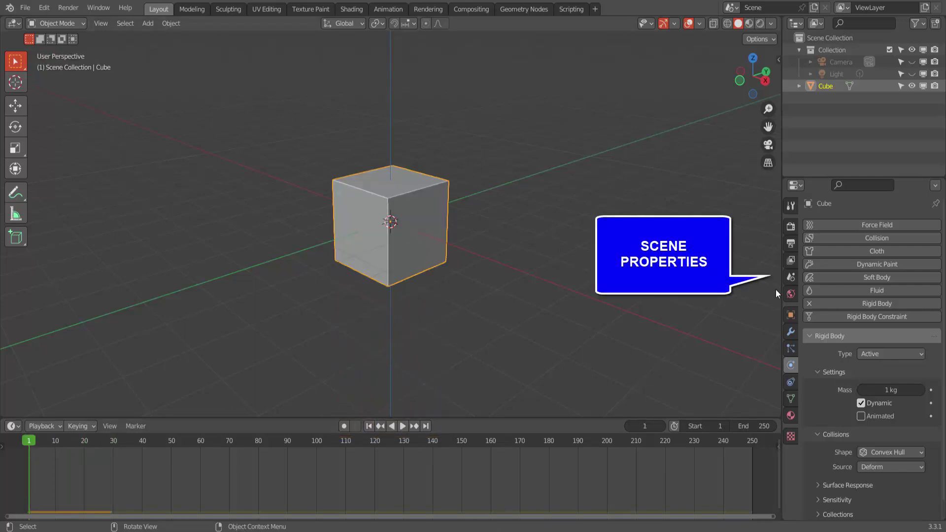
# - Return to Scene properties, select the Move tool, replay the cube's fall, and rewind to frame 1
pyautogui.click(791, 278)
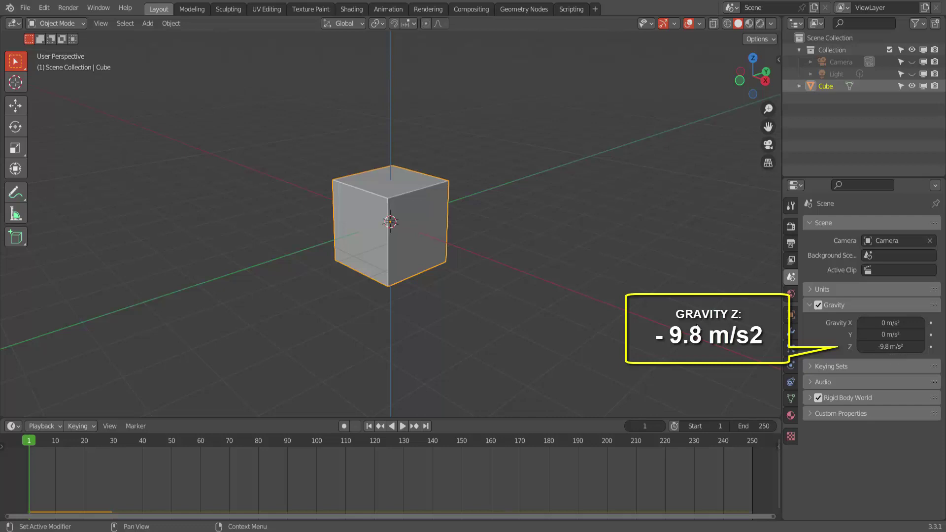
pyautogui.click(19, 107)
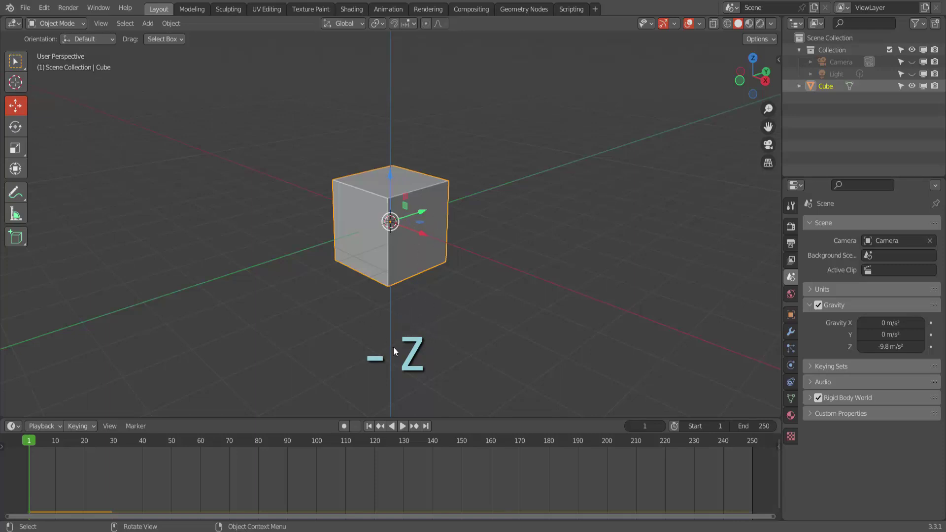
pyautogui.click(403, 425)
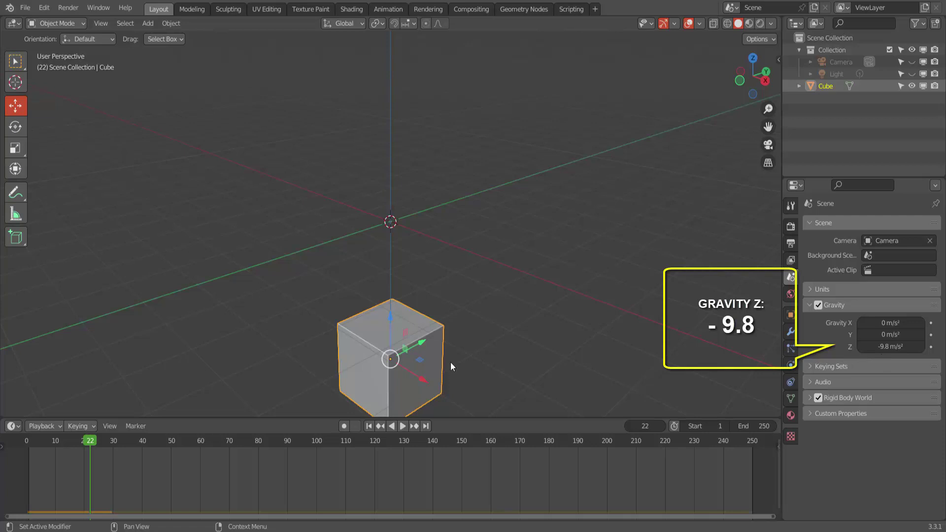
pyautogui.click(368, 426)
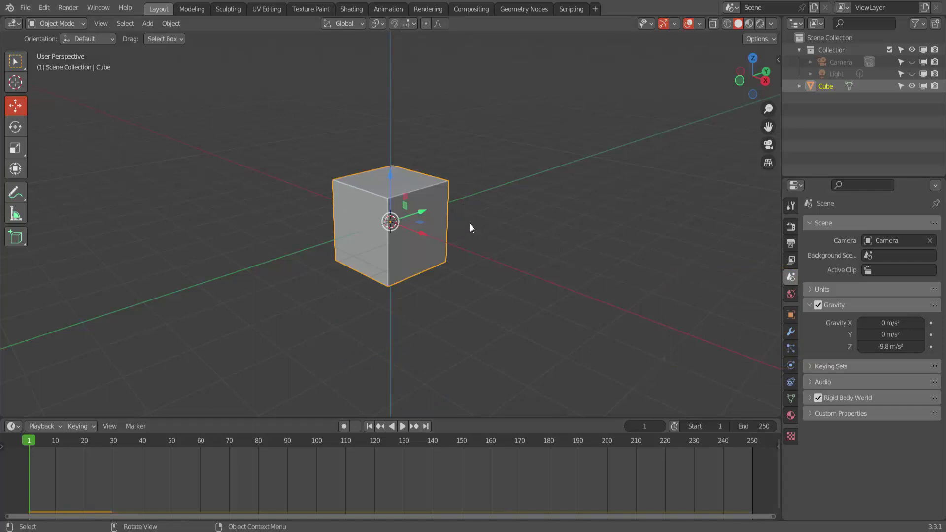
# - Change Gravity Z from -9.8 to 9.8 m/s², preview the cube rising, and rewind to frame 1
pyautogui.click(891, 346)
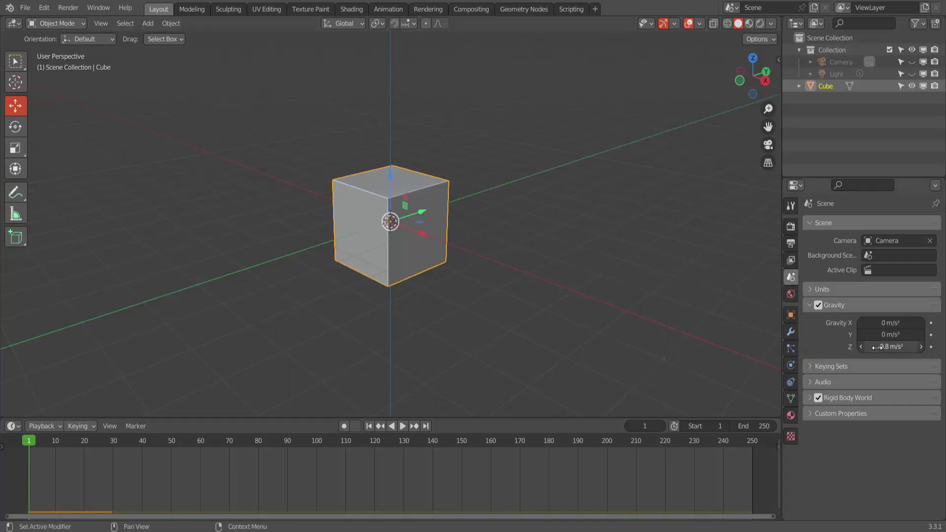
pyautogui.click(858, 345)
pyautogui.press('BackSpace')
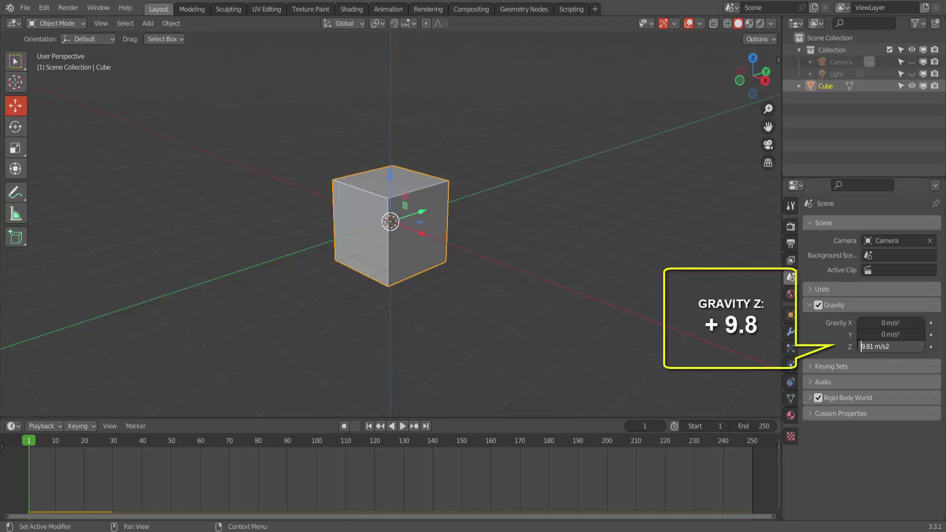
pyautogui.press('Return')
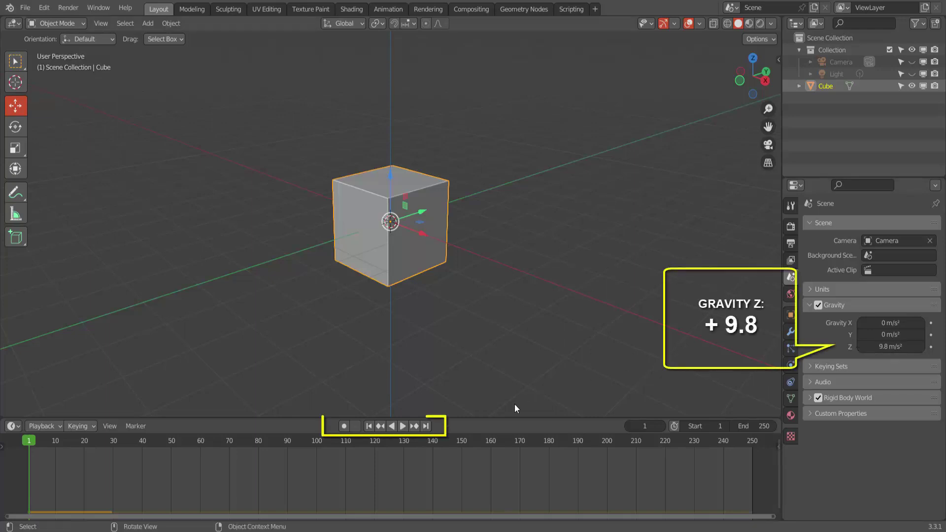
pyautogui.click(403, 425)
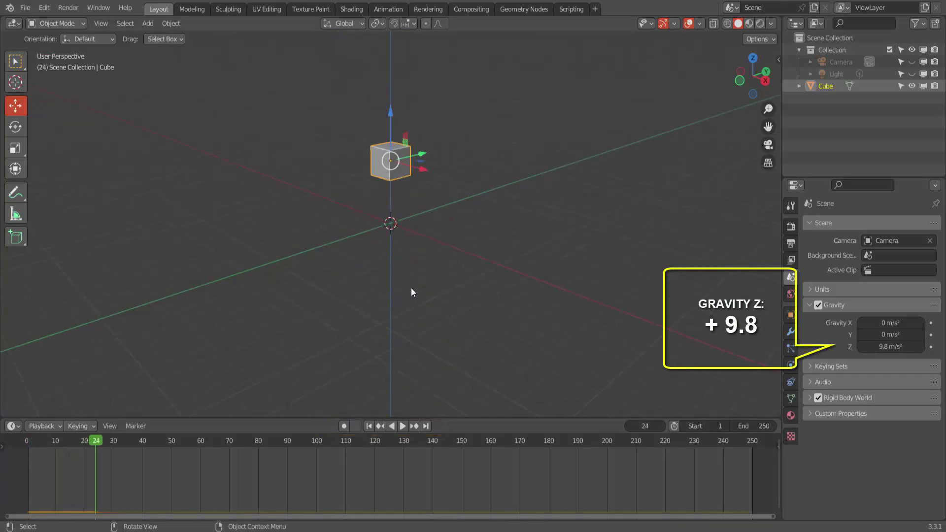
pyautogui.press('space')
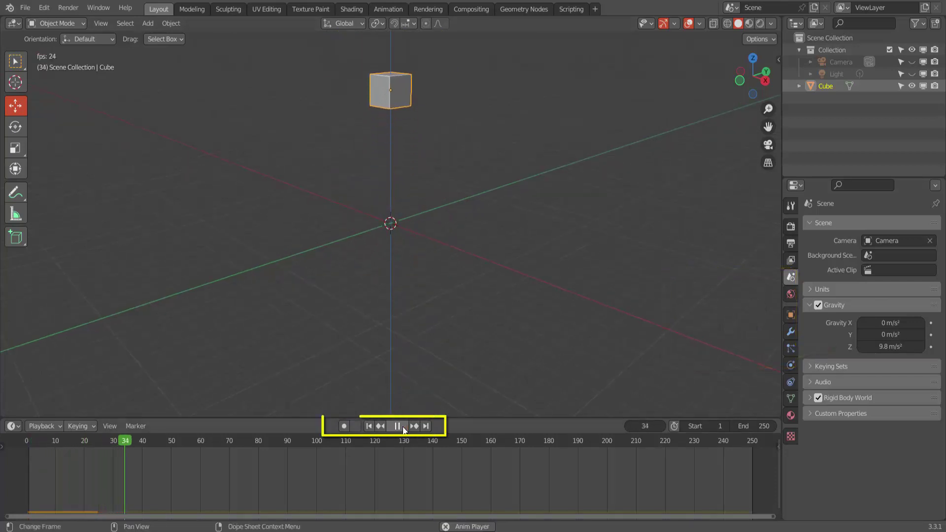
pyautogui.click(368, 425)
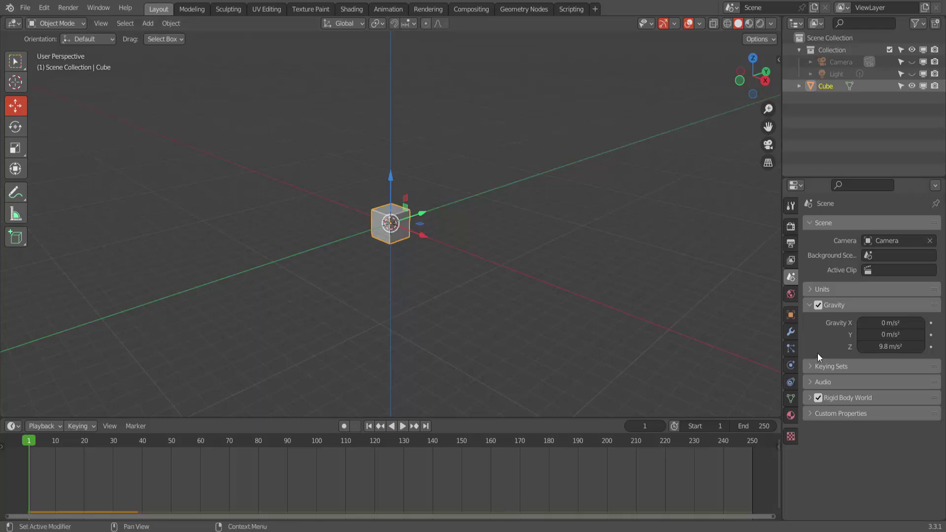
# - Set Gravity Z to -3 m/s², preview the cube falling, and rewind to frame 1
pyautogui.click(877, 346)
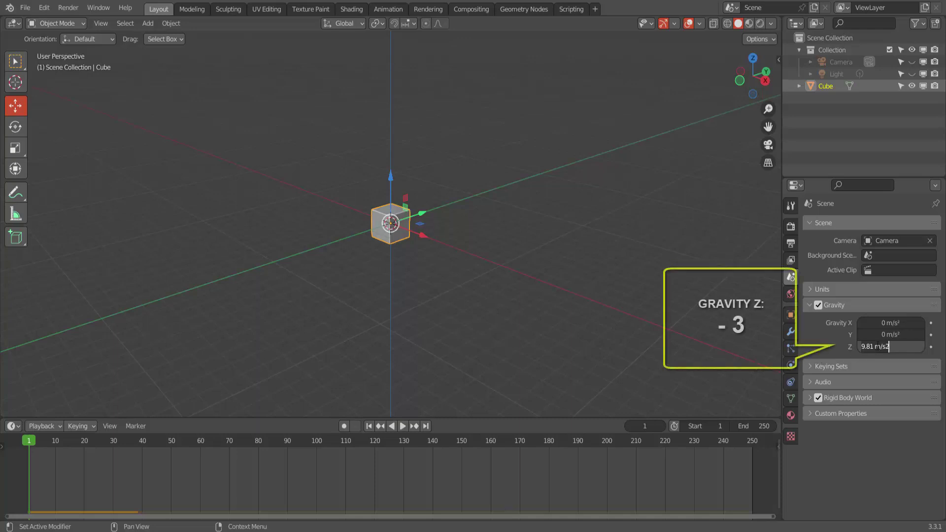
pyautogui.hotkey('ctrl', 'a')
pyautogui.write('-')
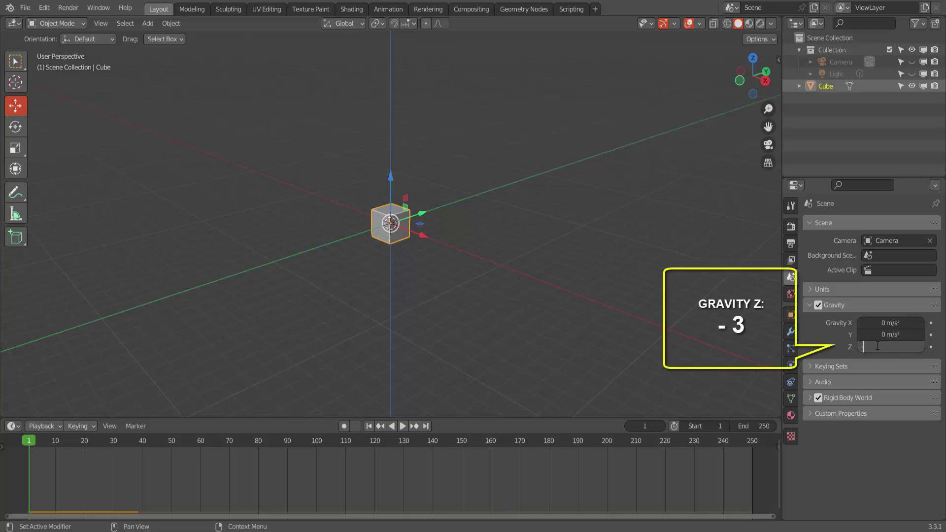
pyautogui.write('3')
pyautogui.press('Return')
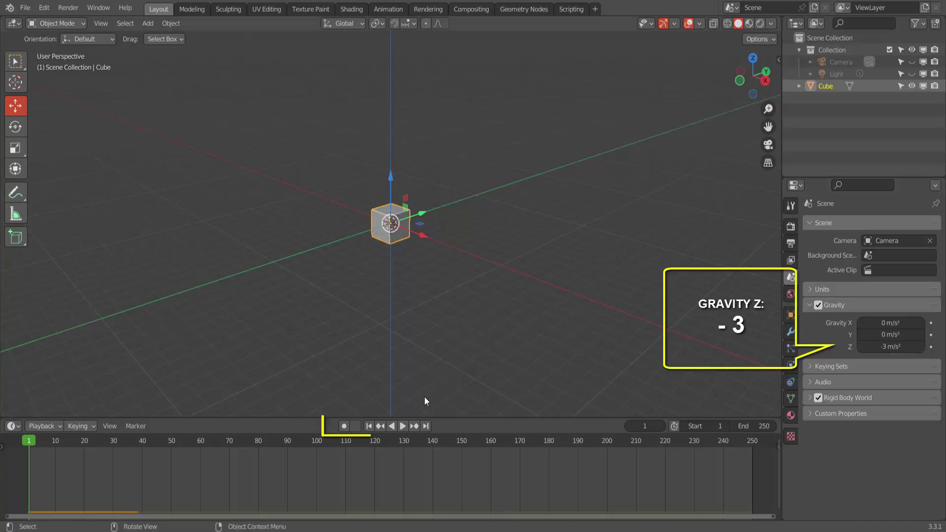
pyautogui.click(402, 426)
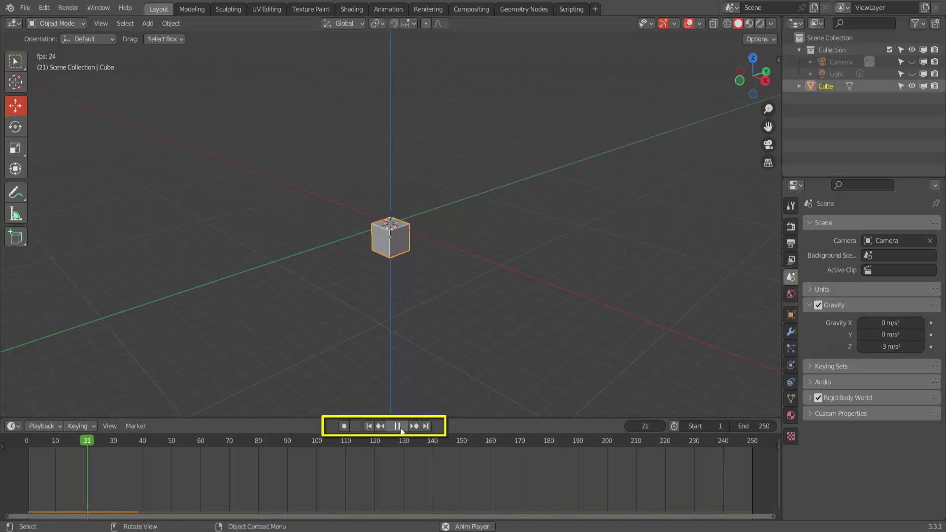
pyautogui.click(399, 428)
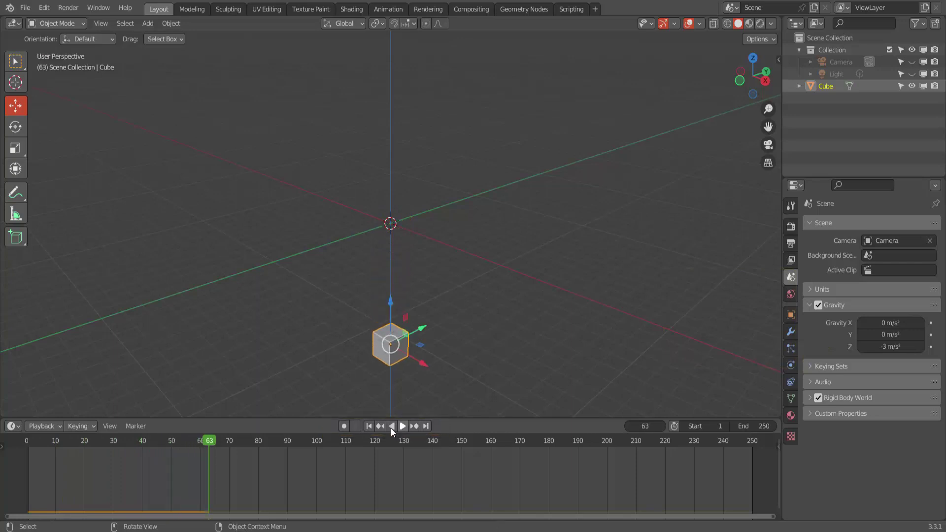
pyautogui.click(369, 427)
# - Change Gravity Z to 3 m/s², preview the cube rising, and rewind to frame 1
pyautogui.doubleClick(882, 348)
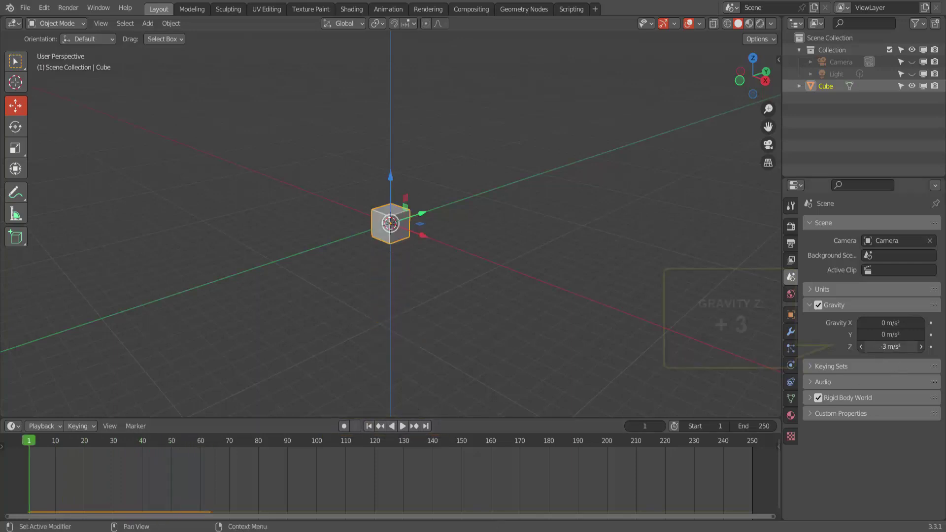
pyautogui.press('Return')
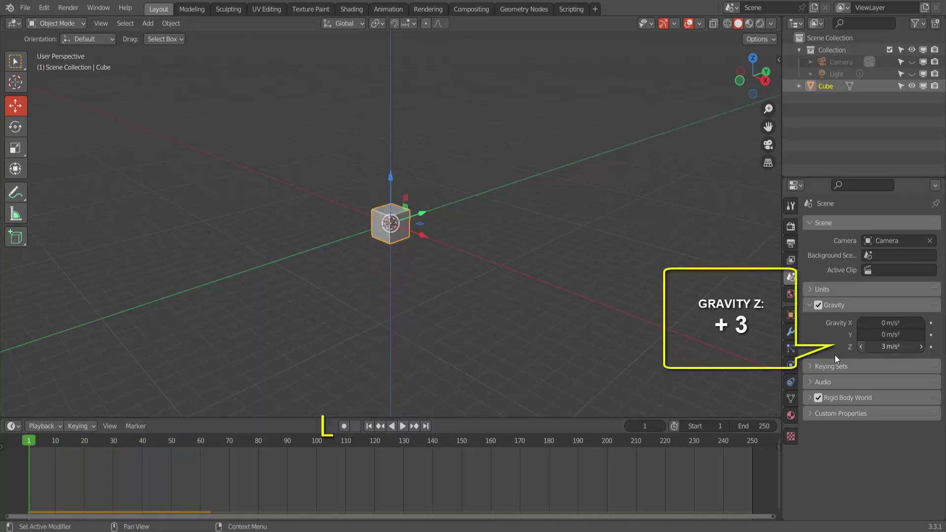
pyautogui.click(402, 426)
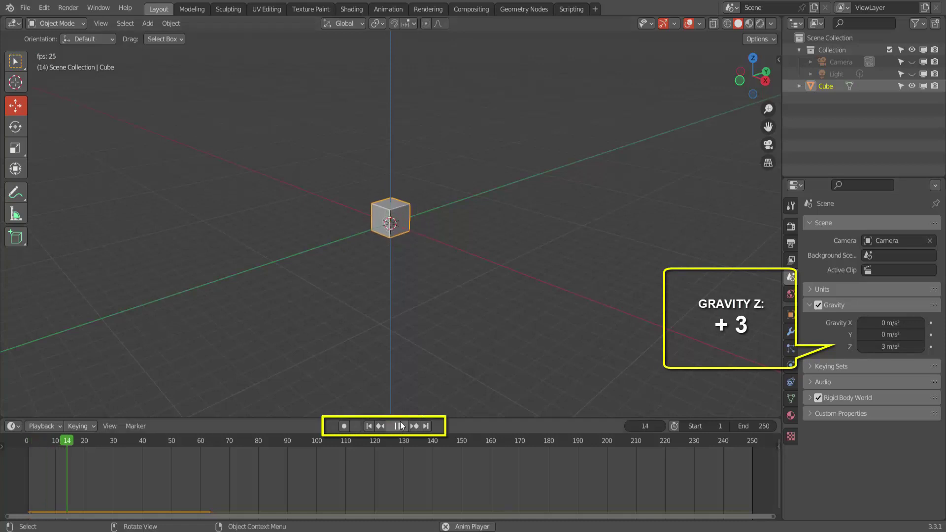
pyautogui.click(400, 426)
pyautogui.click(369, 426)
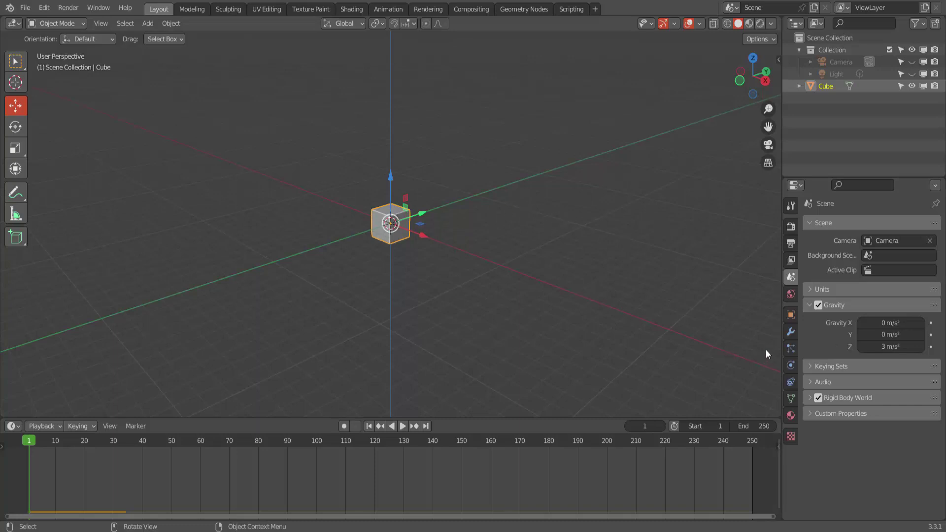
# - Set Gravity Z to 0 and Gravity Y to 3 m/s²
pyautogui.doubleClick(887, 346)
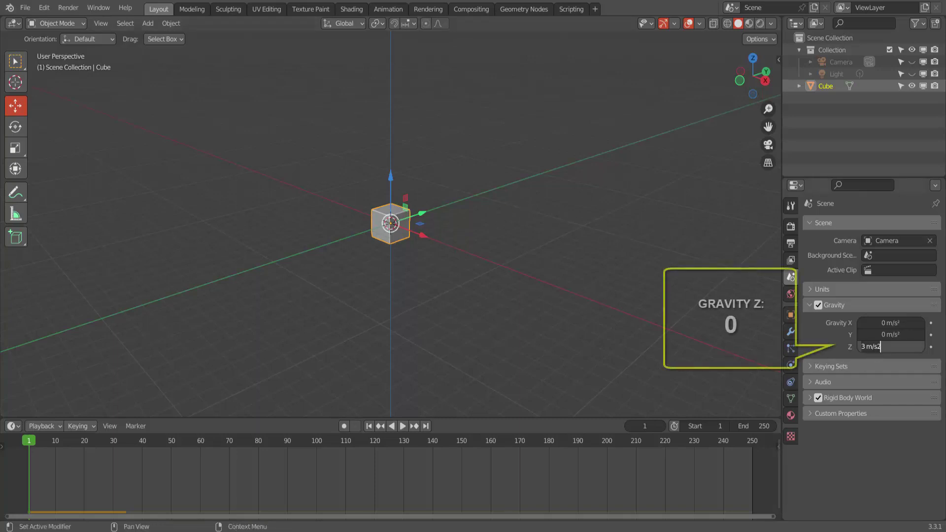
pyautogui.write('0')
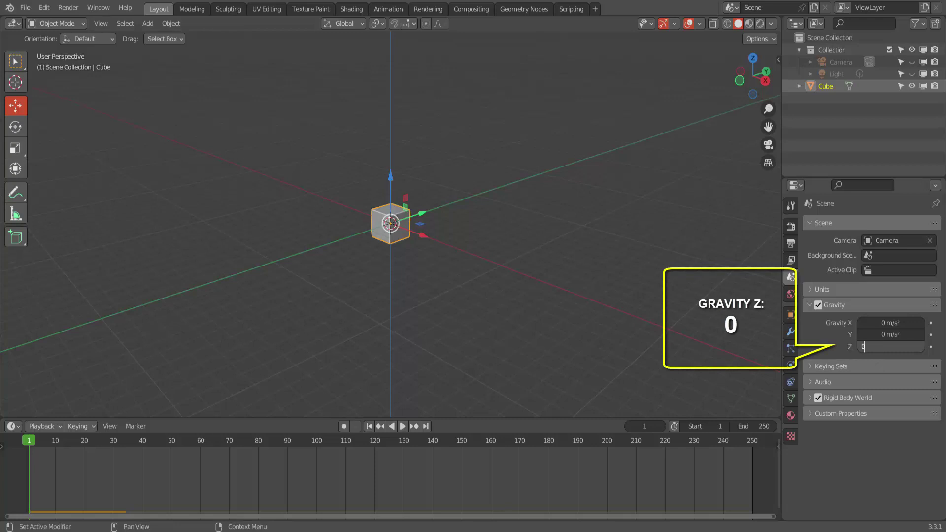
pyautogui.press('Return')
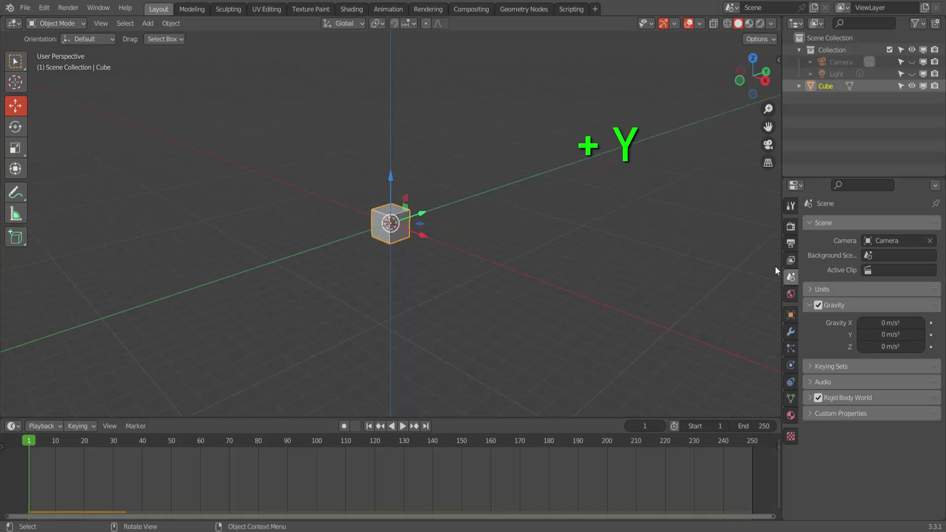
pyautogui.click(871, 334)
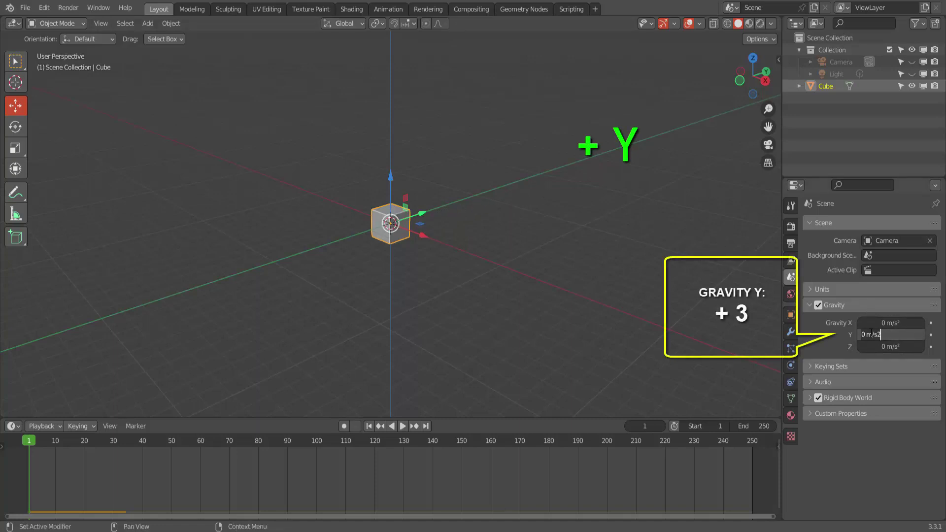
pyautogui.write('3')
pyautogui.press('Return')
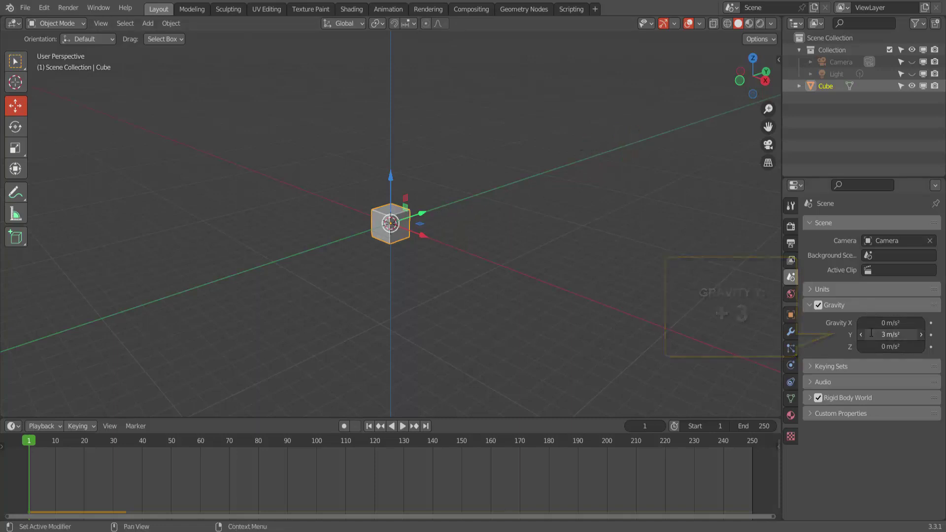
# - Preview the cube drifting along +Y, rewind to frame 1, and start editing Gravity X
pyautogui.click(403, 426)
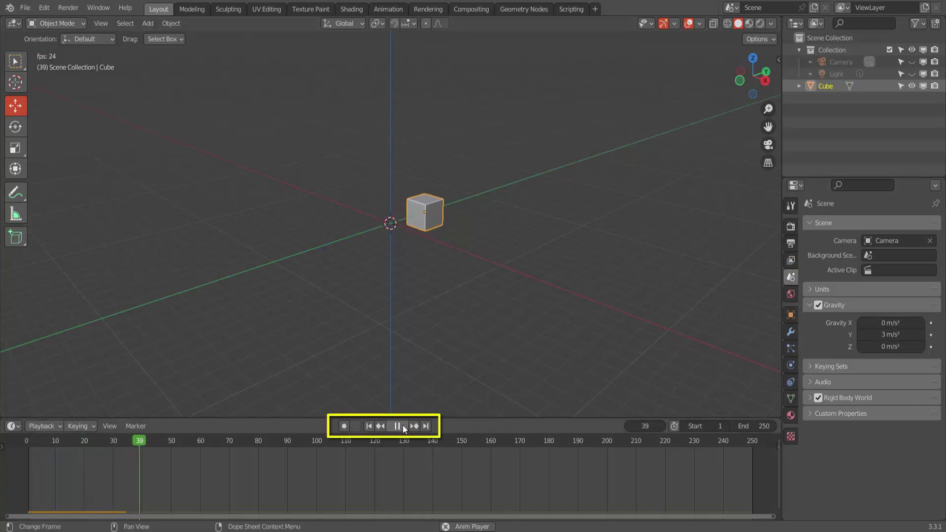
pyautogui.click(402, 426)
pyautogui.click(370, 426)
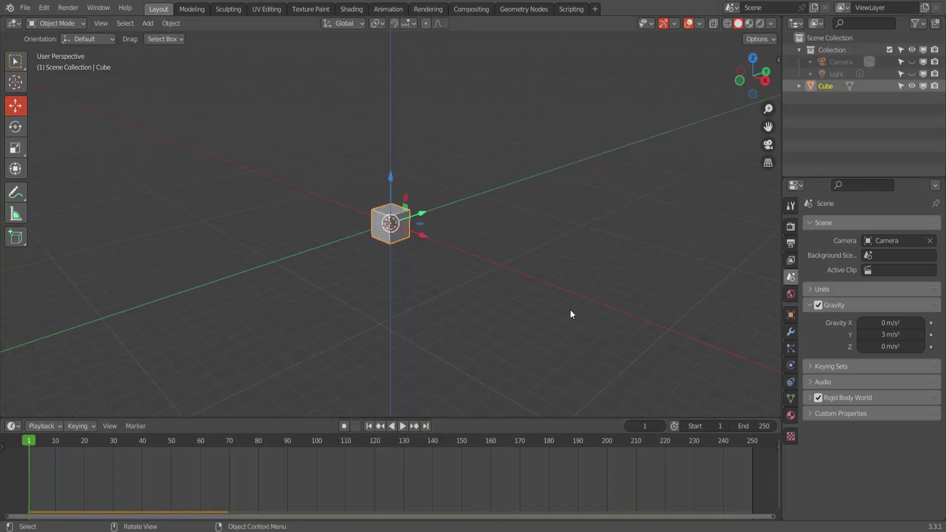
pyautogui.click(890, 323)
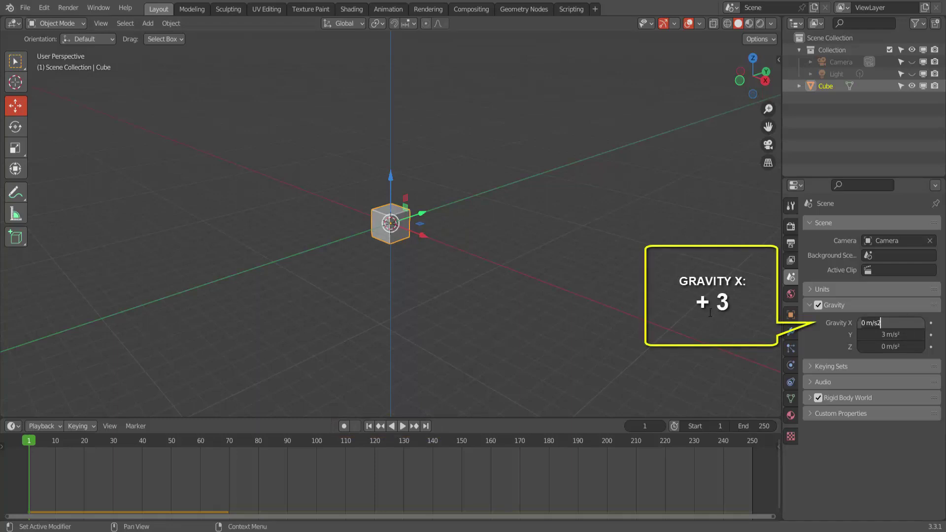
# - Set Gravity X to 3 m/s², preview the diagonal drift, rewind, and select the X and Y gravity fields
pyautogui.write('3')
pyautogui.press('Return')
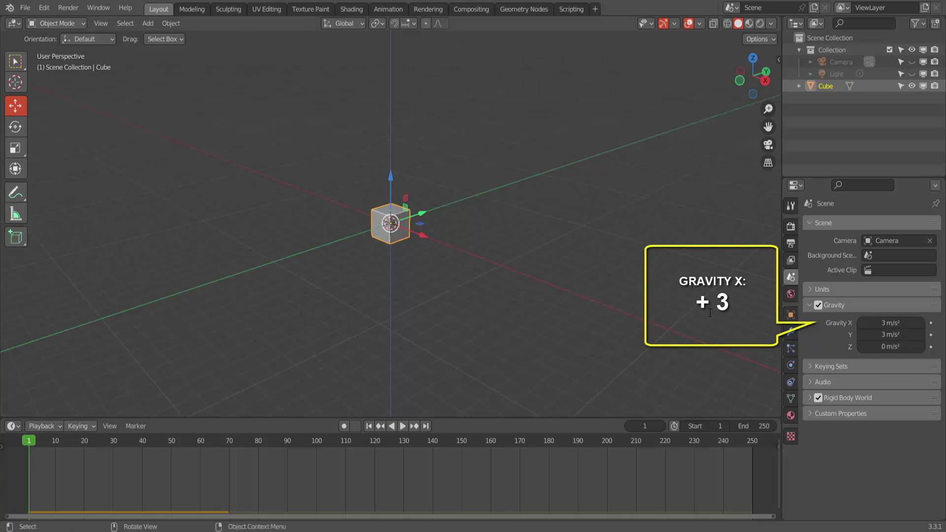
pyautogui.click(402, 426)
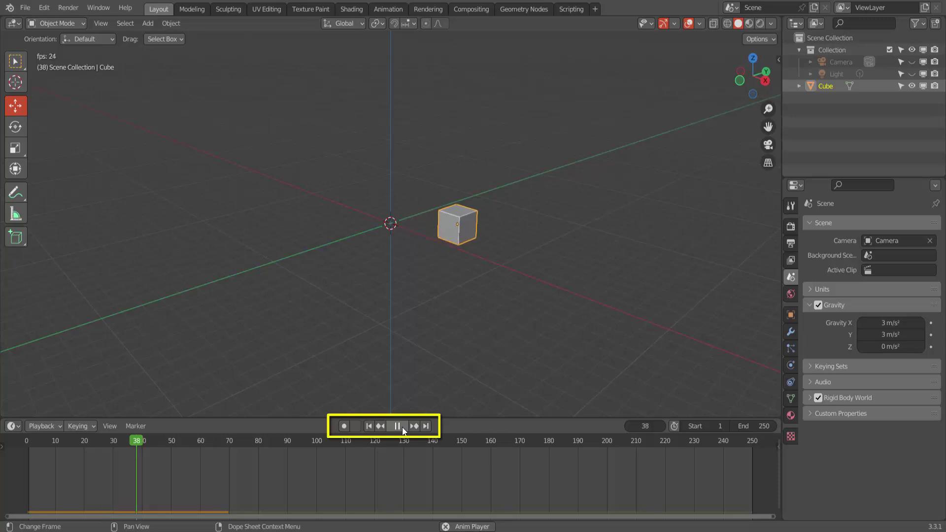
pyautogui.click(402, 427)
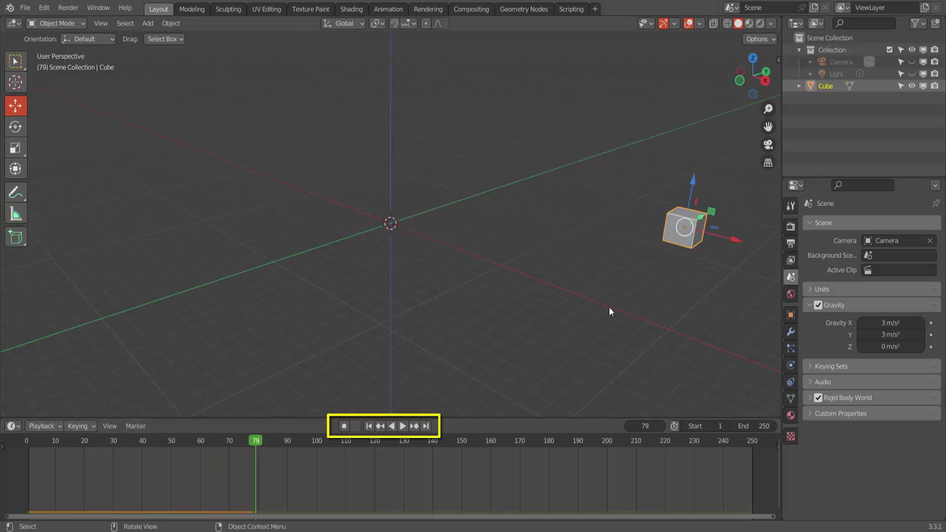
pyautogui.click(369, 426)
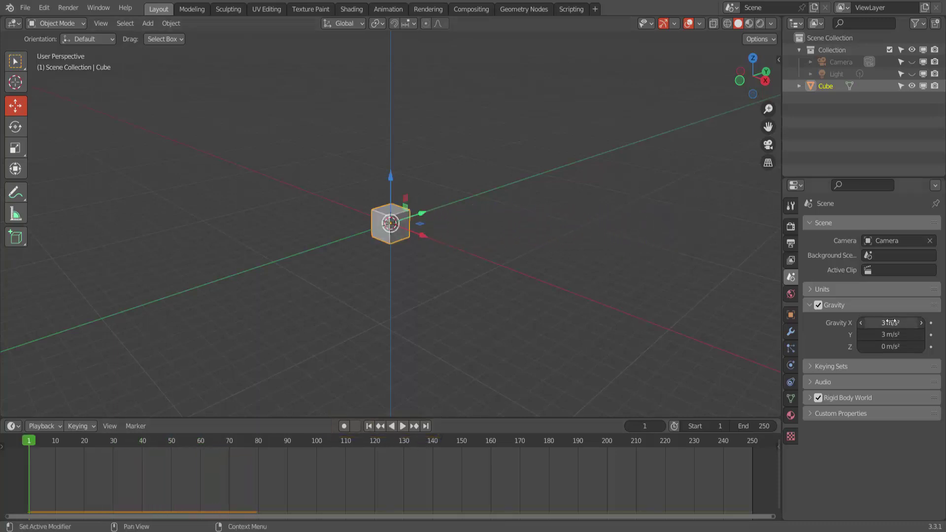
pyautogui.moveTo(891, 323); pyautogui.dragTo(892, 347)
# - Enter 0 in the selected X and Y gravity fields so every axis reads 0 m/s²
pyautogui.write('0')
pyautogui.press('Return')
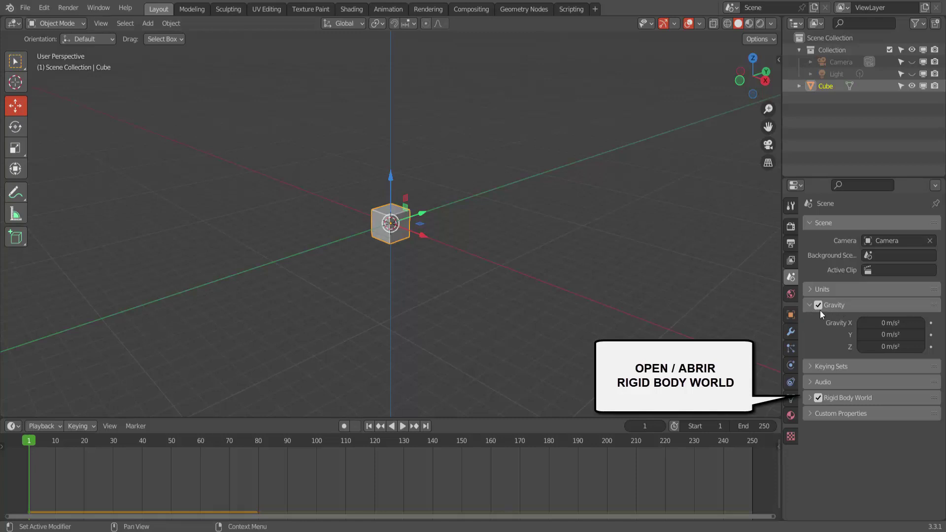
# - Expand the Rigid Body World panel in Scene properties
pyautogui.click(811, 396)
pyautogui.scroll(-1, 820, 433)
pyautogui.scroll(-1, 820, 433)
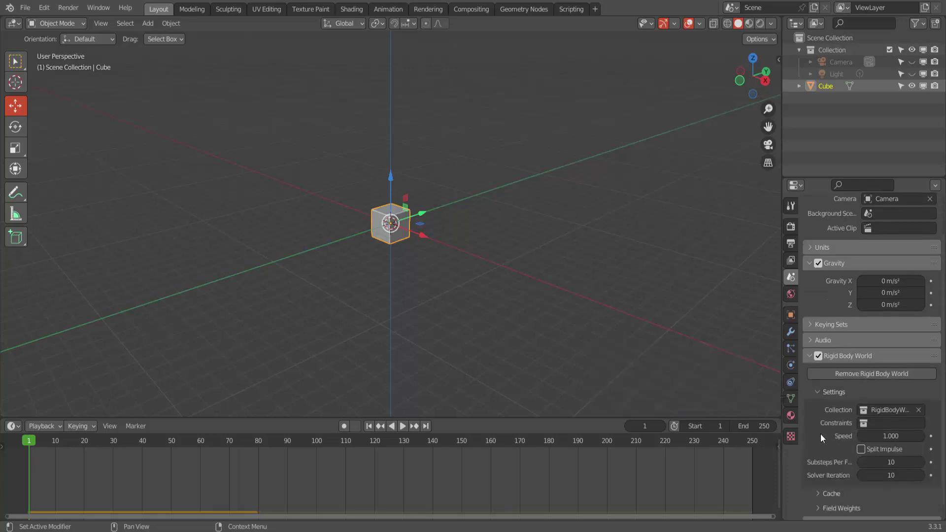
pyautogui.scroll(-1, 820, 433)
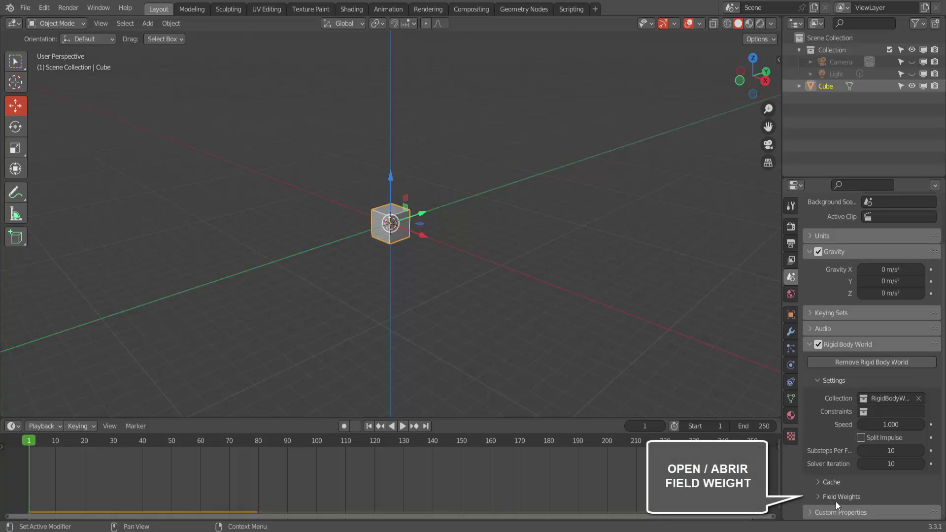
# - Expand Rigid Body World Field Weights and scroll to the Gravity weight at 1.000
pyautogui.click(819, 496)
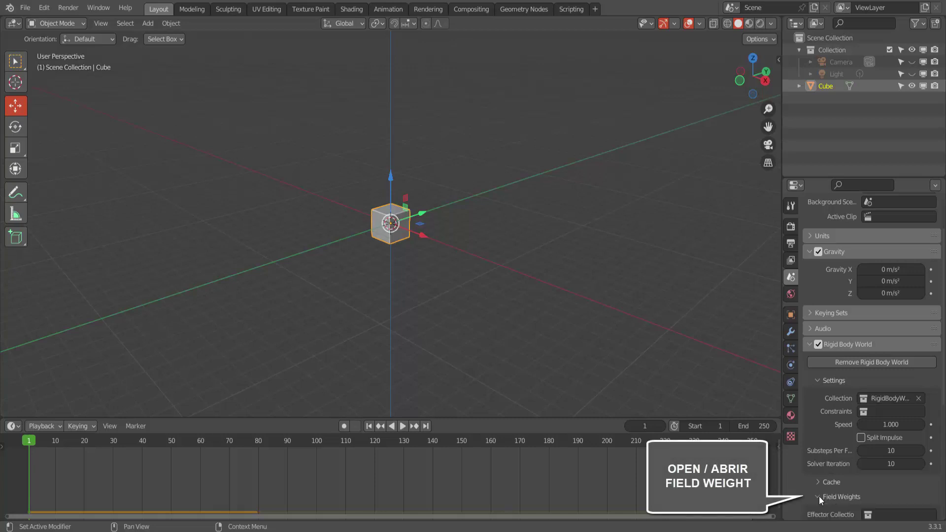
pyautogui.scroll(-4, 819, 495)
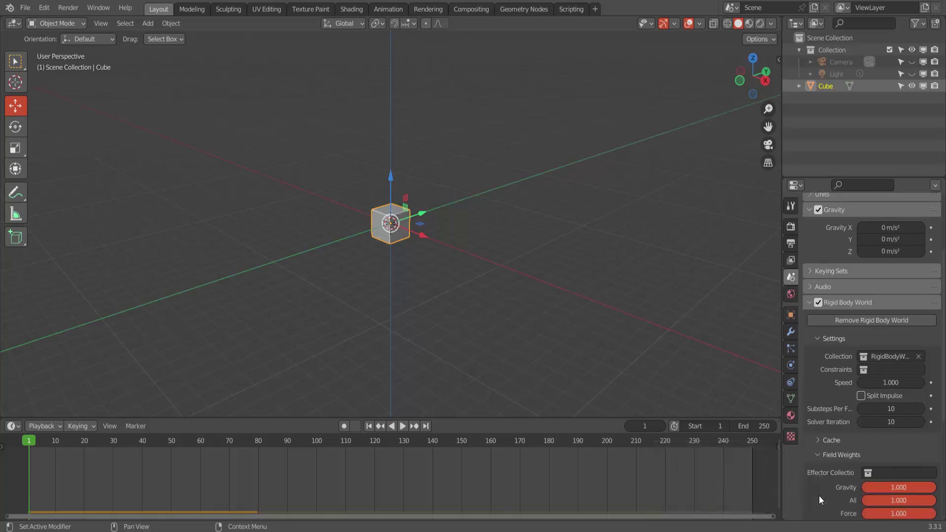
pyautogui.scroll(-1, 818, 496)
pyautogui.scroll(-1, 819, 495)
pyautogui.scroll(-4, 819, 495)
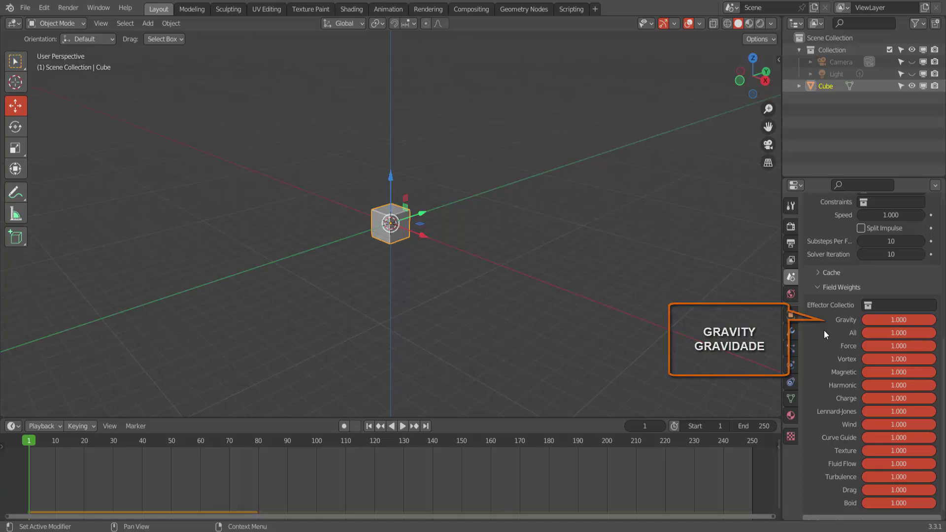
pyautogui.scroll(3, 823, 331)
pyautogui.scroll(1, 824, 333)
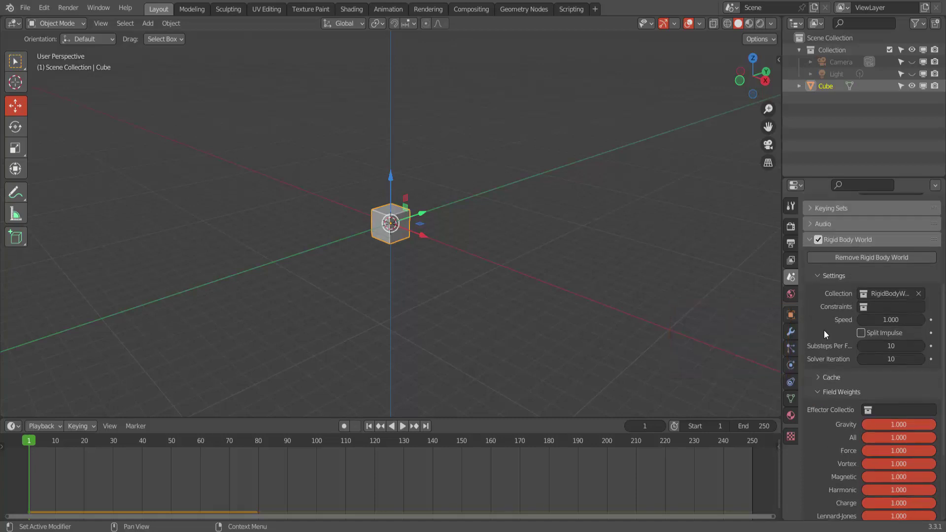
pyautogui.scroll(5, 824, 334)
pyautogui.scroll(-2, 824, 333)
pyautogui.scroll(-5, 824, 333)
pyautogui.scroll(-3, 824, 331)
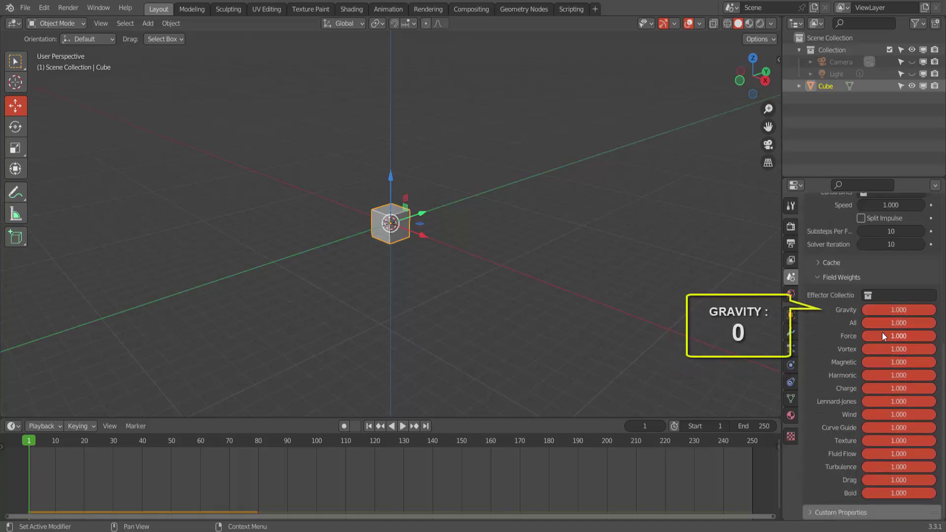
pyautogui.moveTo(914, 309); pyautogui.dragTo(862, 310)
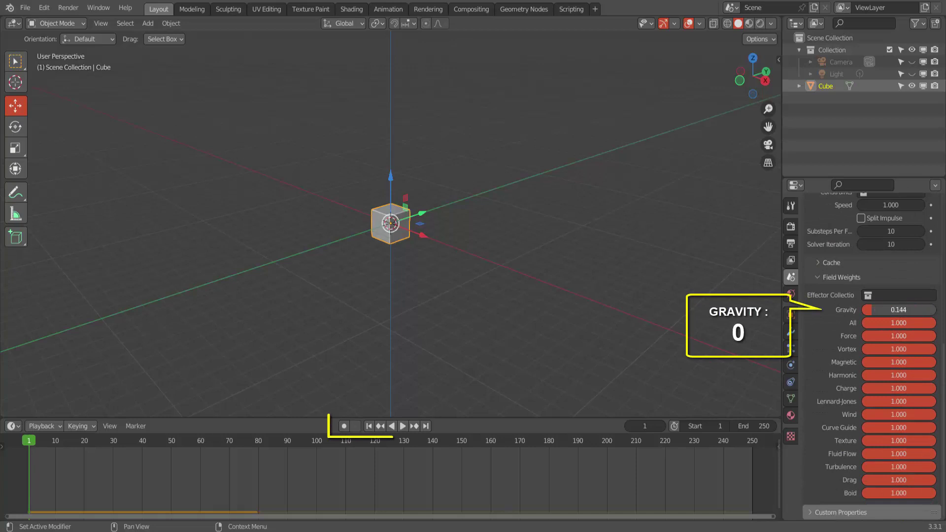
pyautogui.click(402, 425)
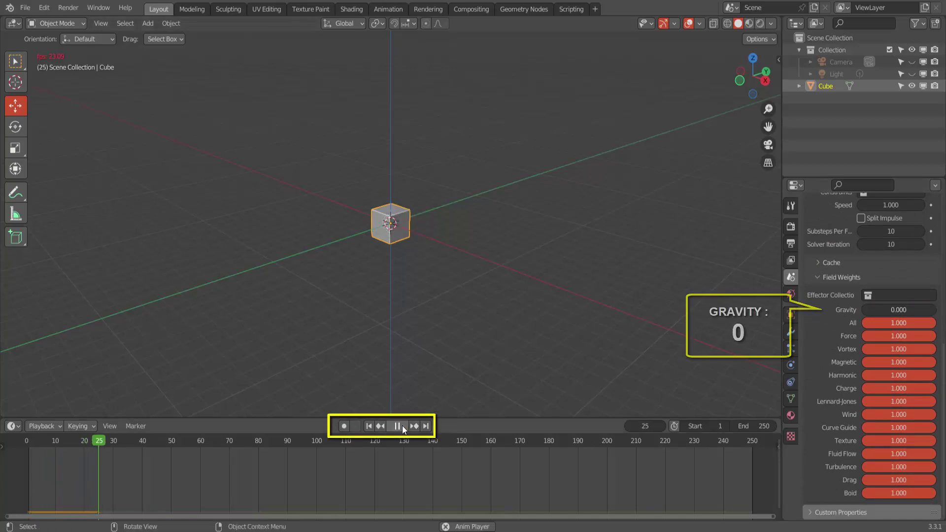
pyautogui.click(402, 425)
pyautogui.click(368, 425)
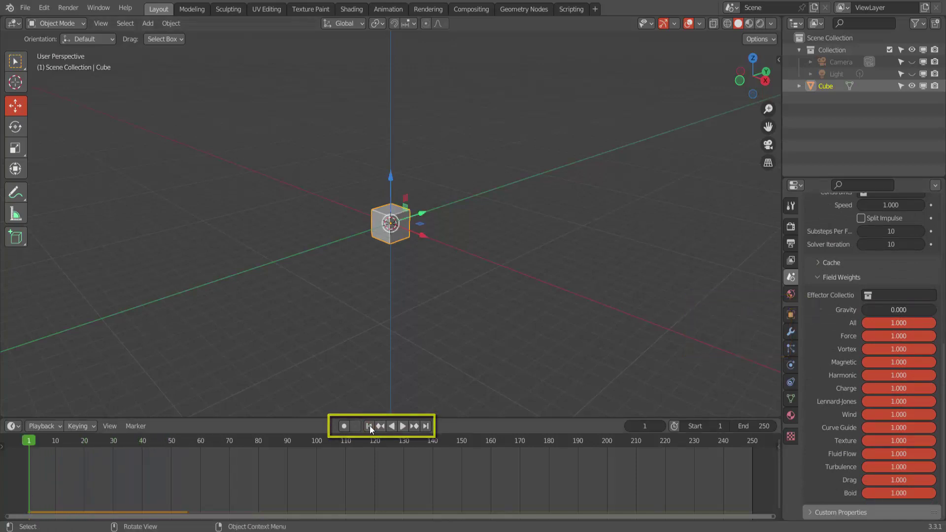
pyautogui.scroll(5, 859, 270)
pyautogui.scroll(2, 858, 271)
pyautogui.scroll(2, 861, 270)
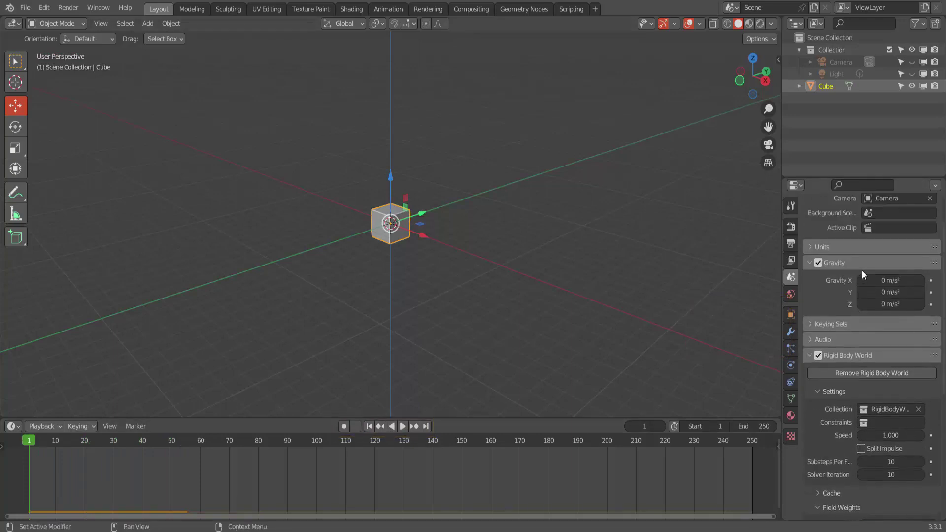
pyautogui.scroll(1, 862, 285)
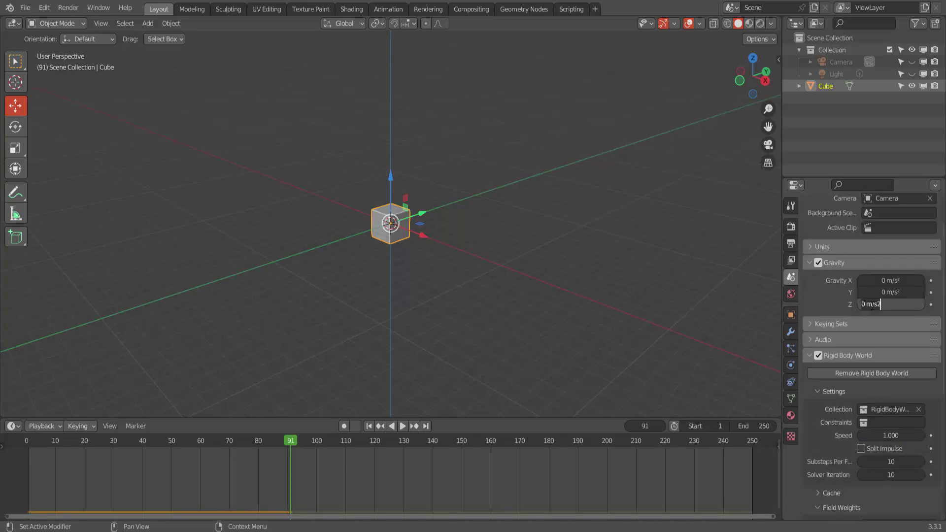
# - Enter -9.8 m/s² as the scene gravity Z value
pyautogui.hotkey('ctrl', 'a')
pyautogui.write('-9.8')
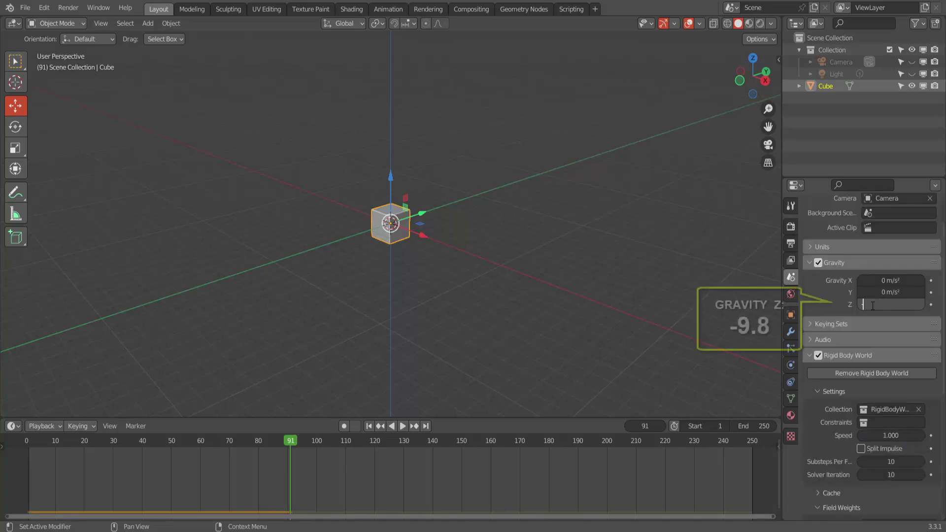
pyautogui.press('Return')
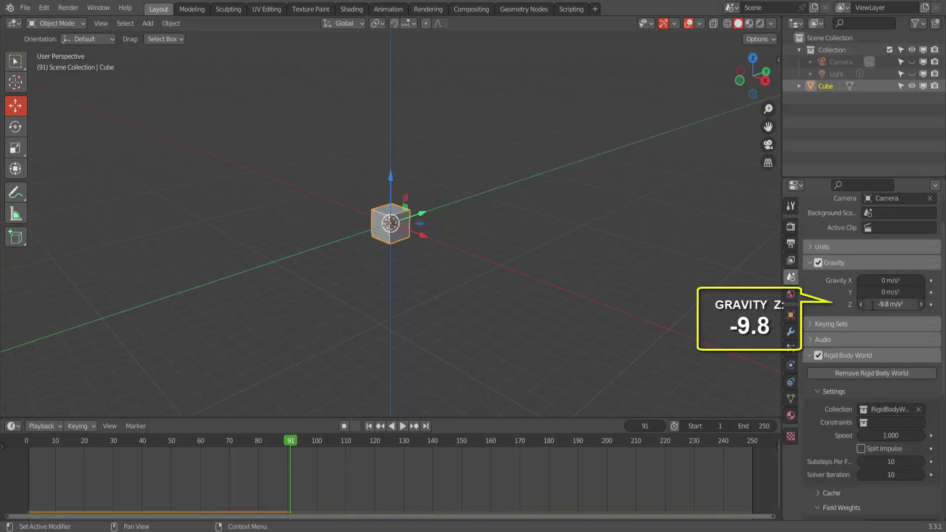
# - Replay the animation from frame 1 to watch the cube fall
pyautogui.click(369, 425)
pyautogui.click(402, 426)
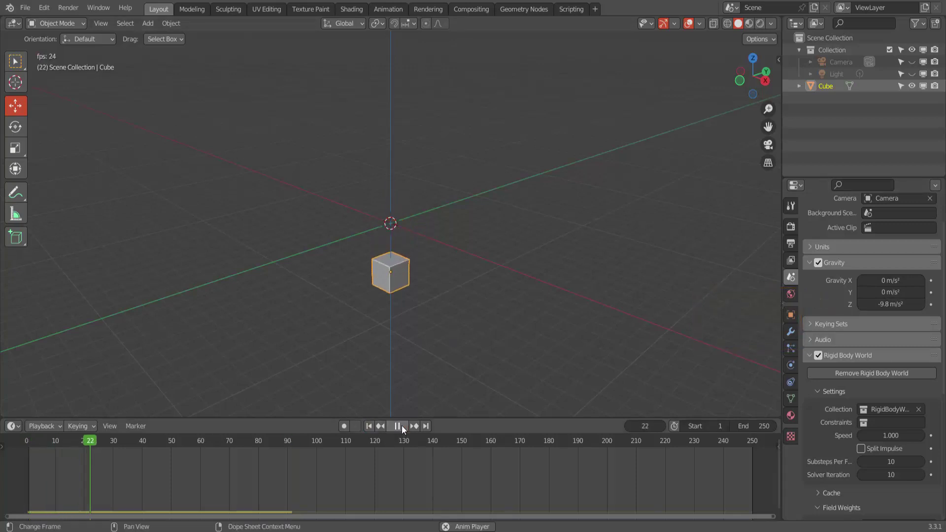
pyautogui.scroll(-5, 837, 396)
pyautogui.scroll(-5, 837, 396)
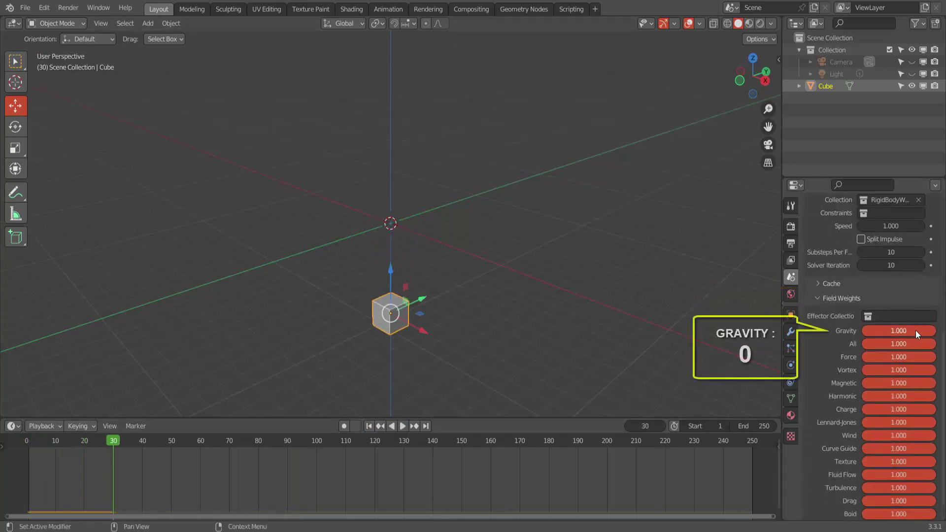
# - With the Gravity field weight at 0, replay from frame 1 and pause while the cube stays still
pyautogui.moveTo(915, 330); pyautogui.dragTo(867, 330)
pyautogui.click(368, 425)
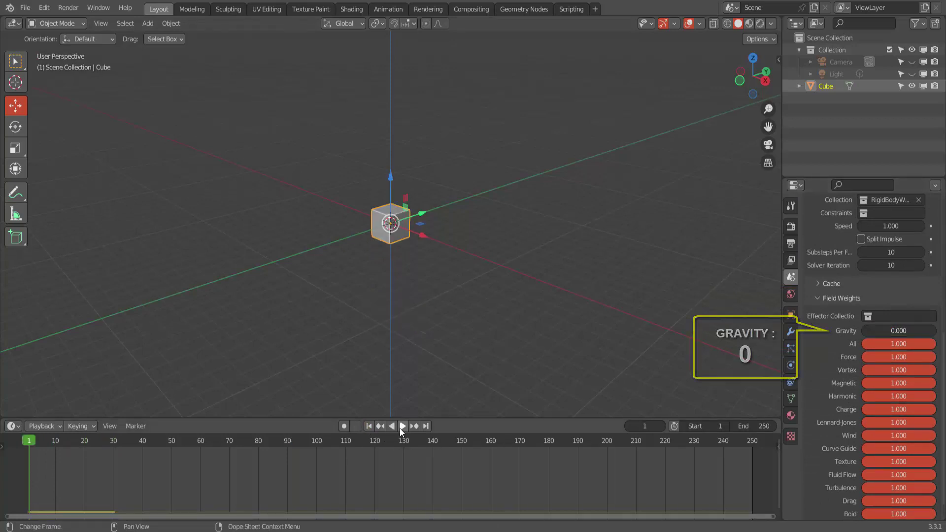
pyautogui.click(400, 426)
pyautogui.click(400, 426)
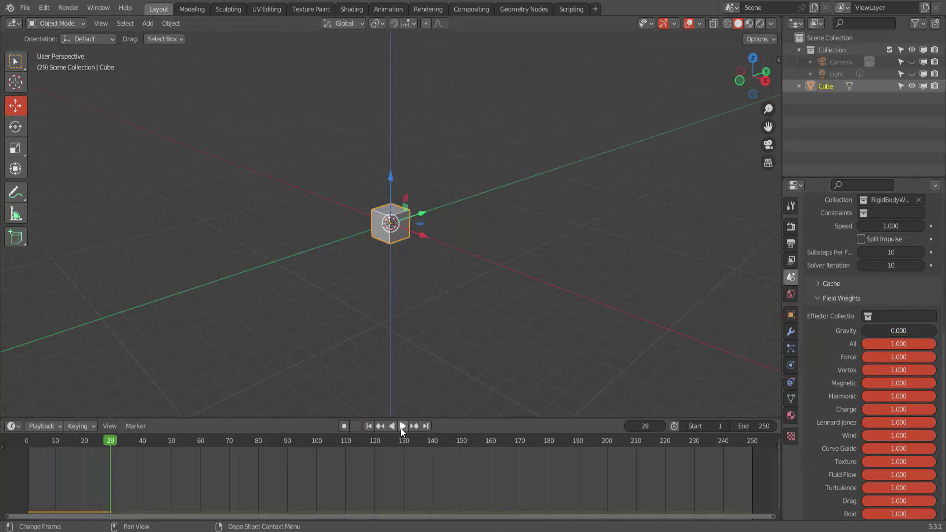
pyautogui.scroll(5, 877, 380)
pyautogui.scroll(-2, 877, 382)
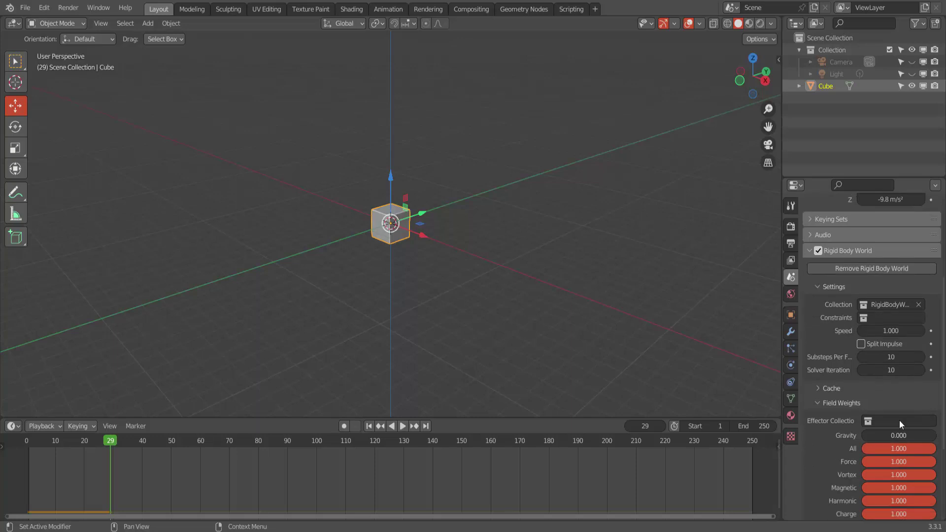
# - Drag the rigid body Gravity field weight back up to 1.000
pyautogui.moveTo(871, 435); pyautogui.dragTo(925, 436)
pyautogui.scroll(2, 832, 355)
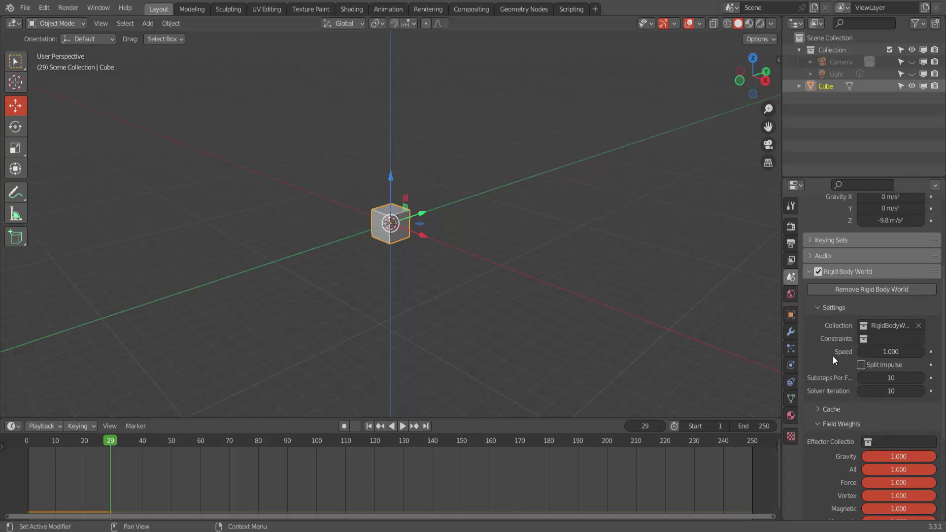
pyautogui.scroll(2, 832, 355)
pyautogui.scroll(3, 818, 359)
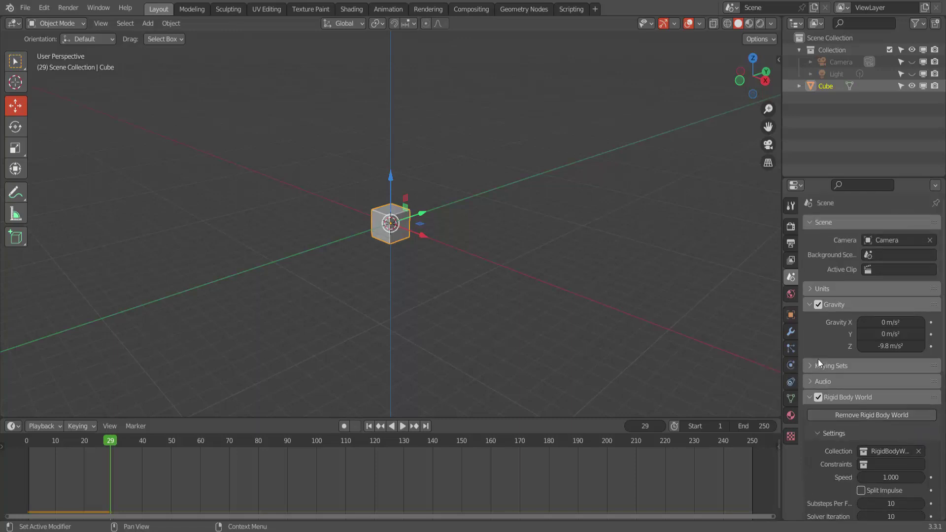
# - Uncheck scene Gravity, replay to confirm the cube stays put, then rewind to frame 1
pyautogui.click(817, 305)
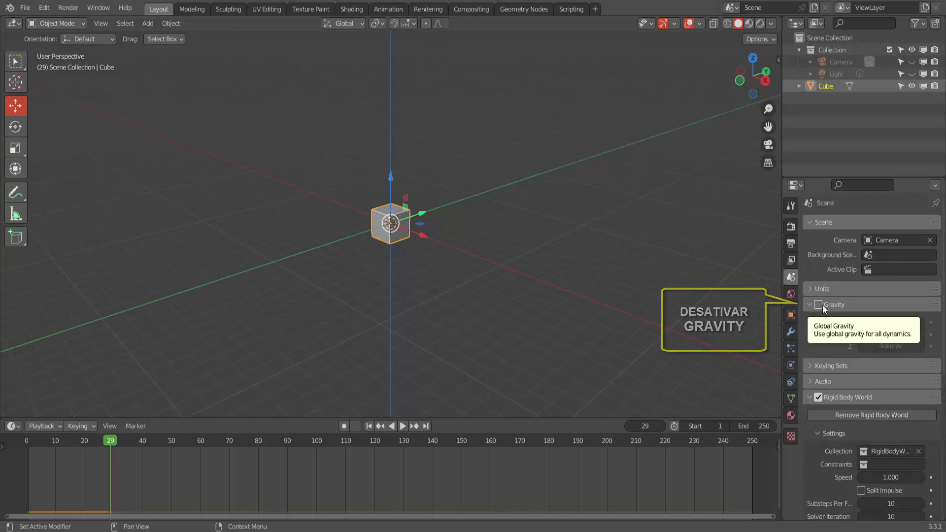
pyautogui.click(368, 426)
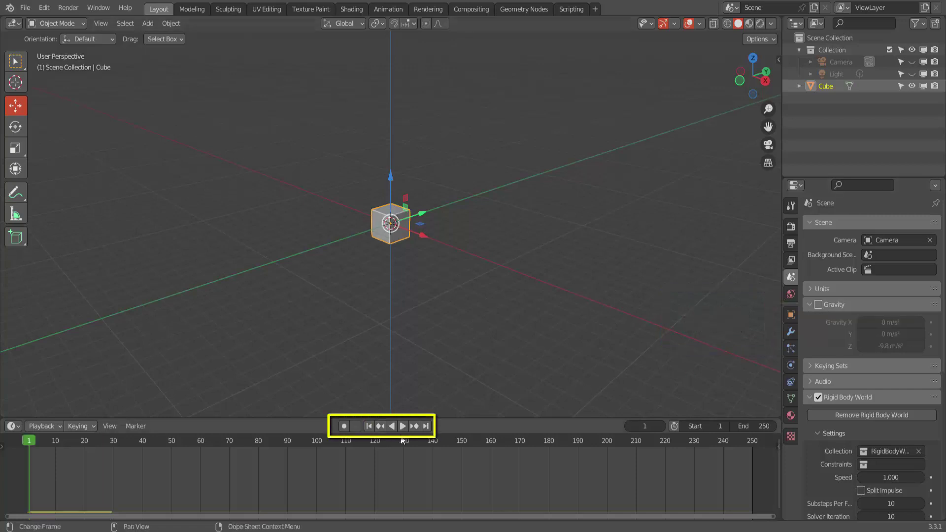
pyautogui.click(403, 427)
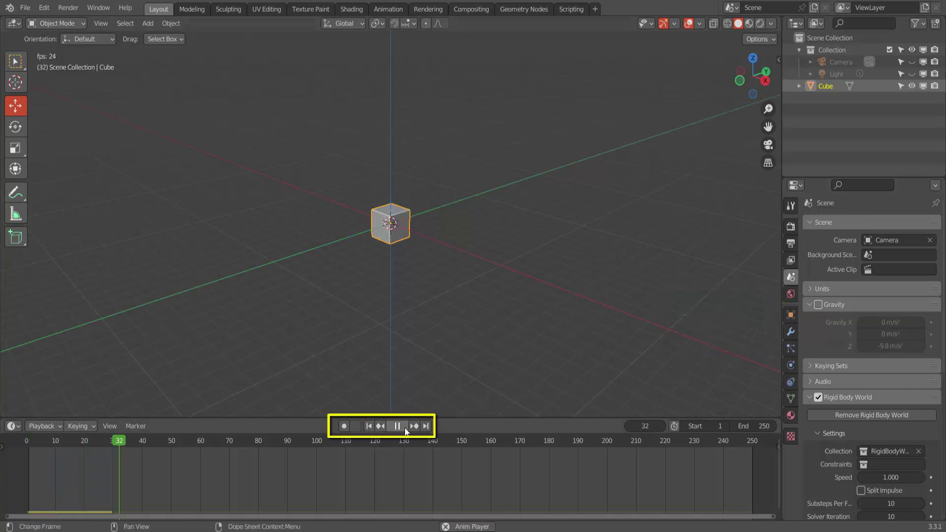
pyautogui.click(398, 427)
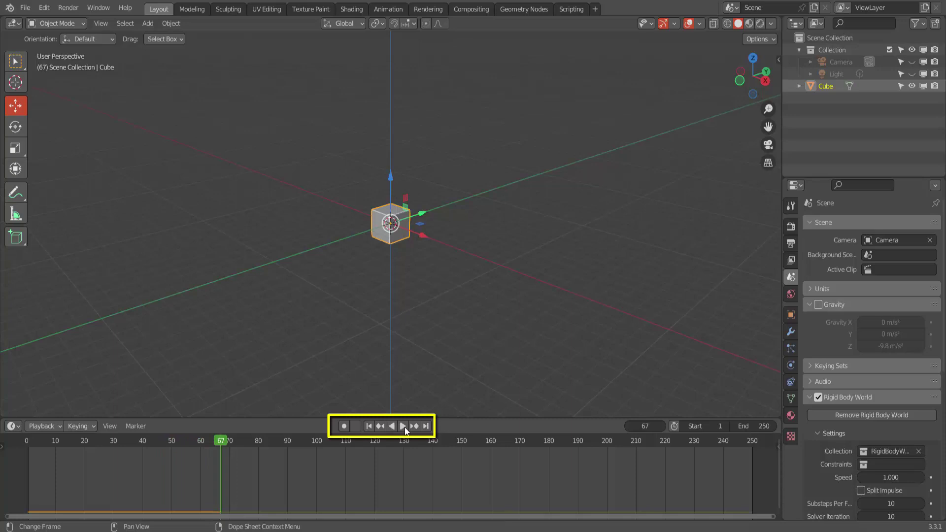
pyautogui.click(369, 426)
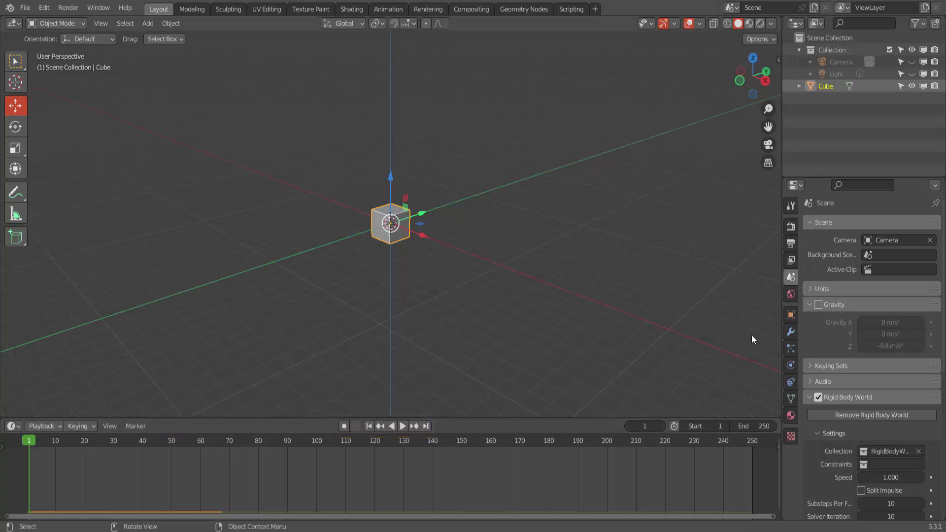
# - Add a 1000-particle ParticleSystem to the cube and play to frame 128 to see them hover
pyautogui.click(789, 348)
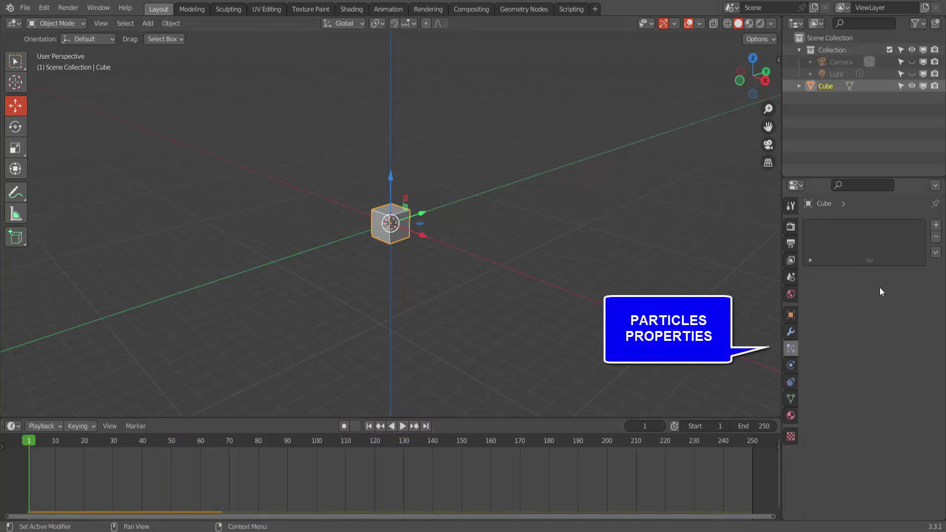
pyautogui.click(936, 225)
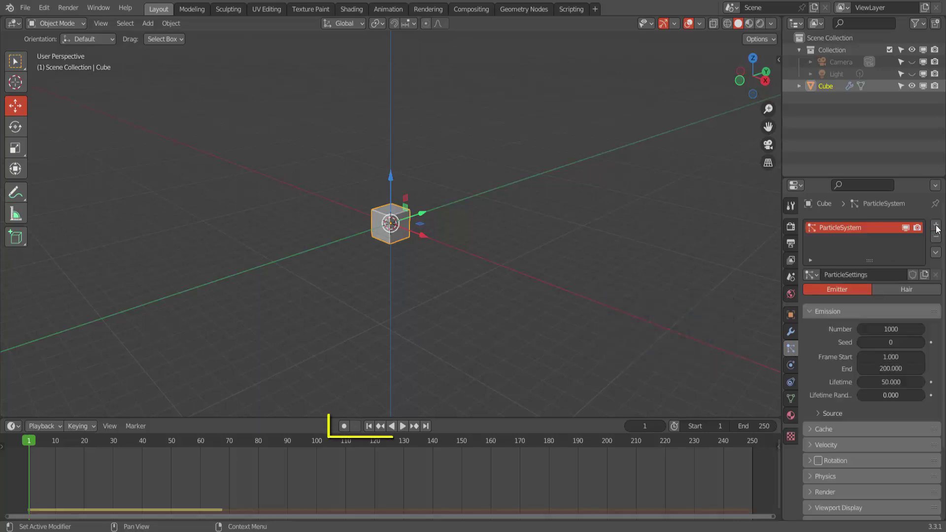
pyautogui.click(403, 430)
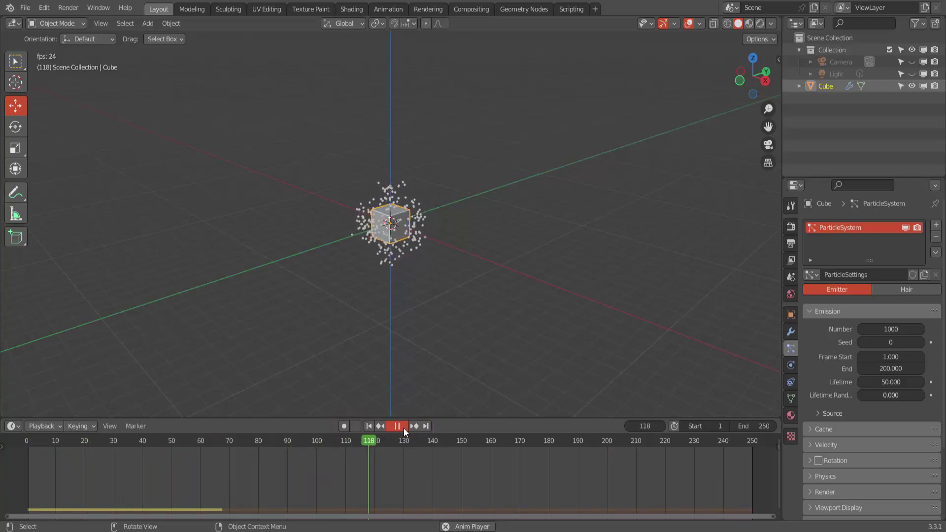
pyautogui.click(404, 427)
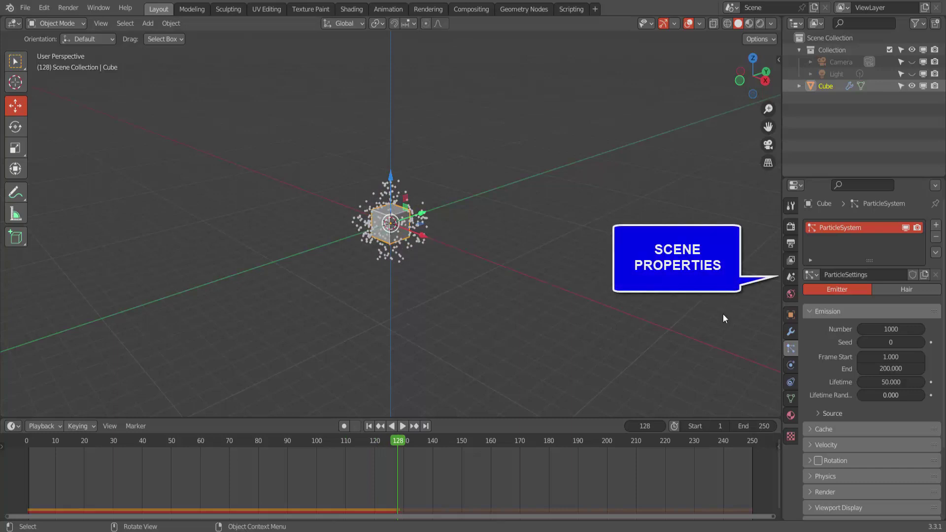
# - Re-enable scene gravity, replay to watch particles fall below the cube, then rewind to frame 1
pyautogui.click(791, 276)
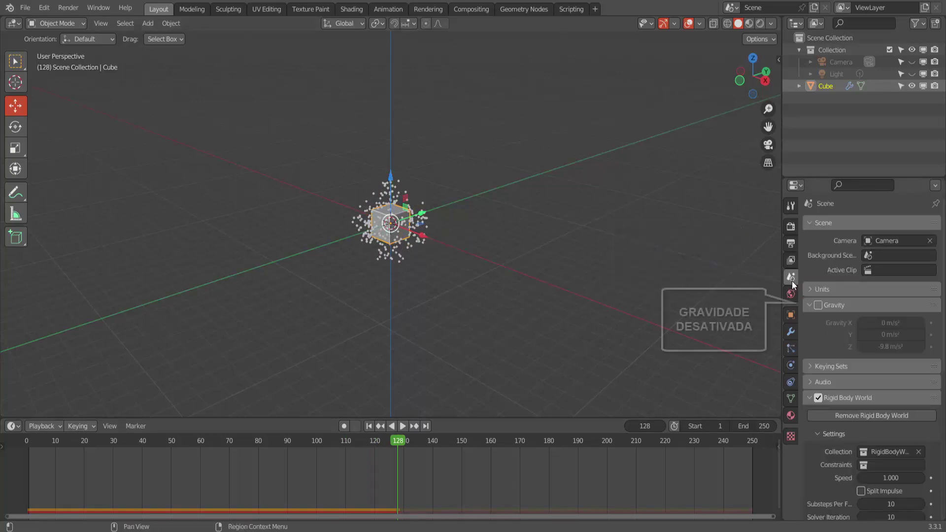
pyautogui.click(817, 305)
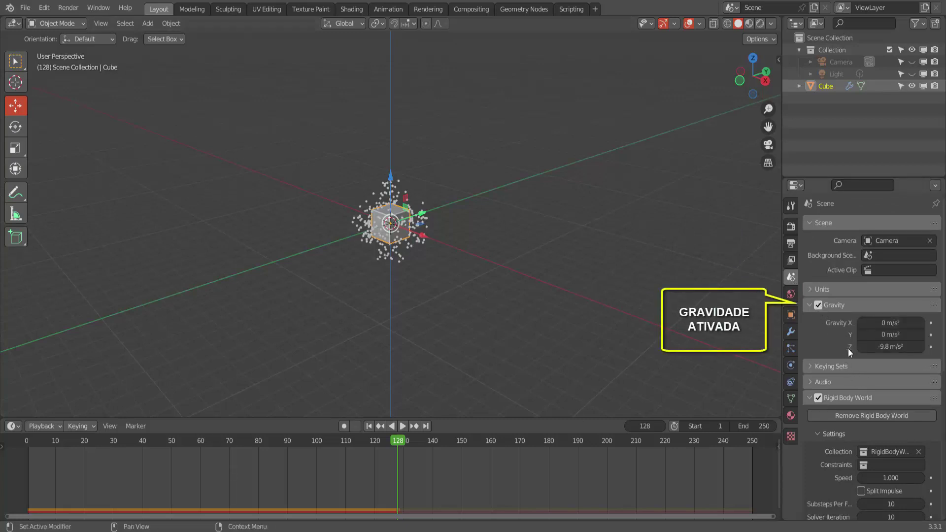
pyautogui.click(369, 427)
pyautogui.click(402, 426)
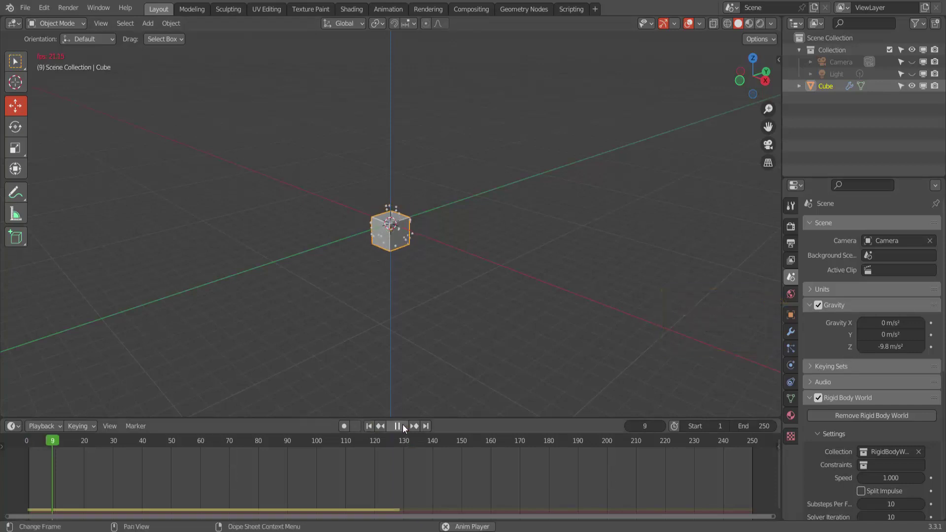
pyautogui.click(403, 427)
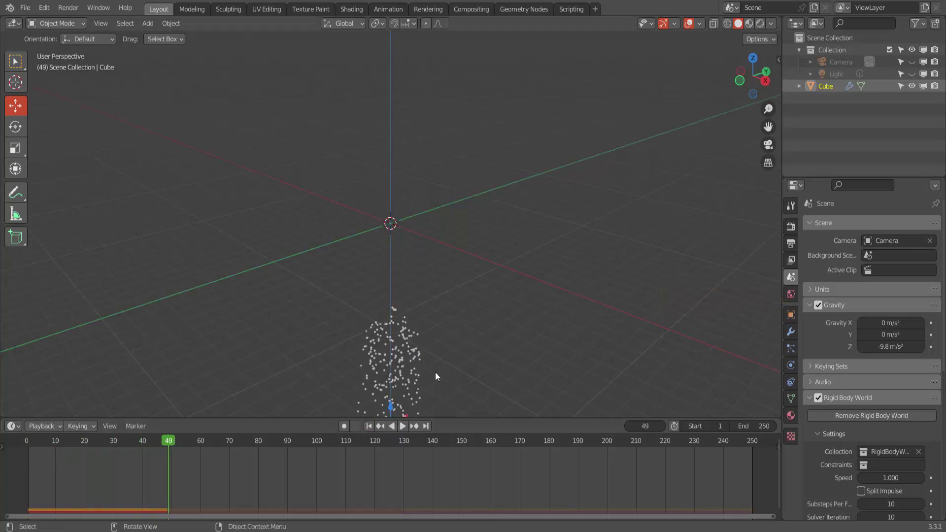
pyautogui.click(368, 425)
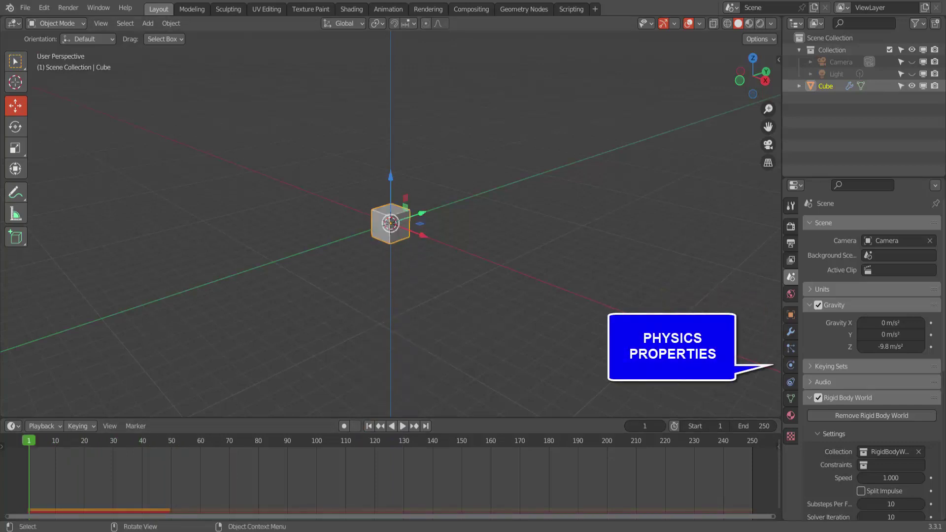
# - Remove the cube's Rigid Body physics and play to frame 193 to see particles falling
pyautogui.click(790, 365)
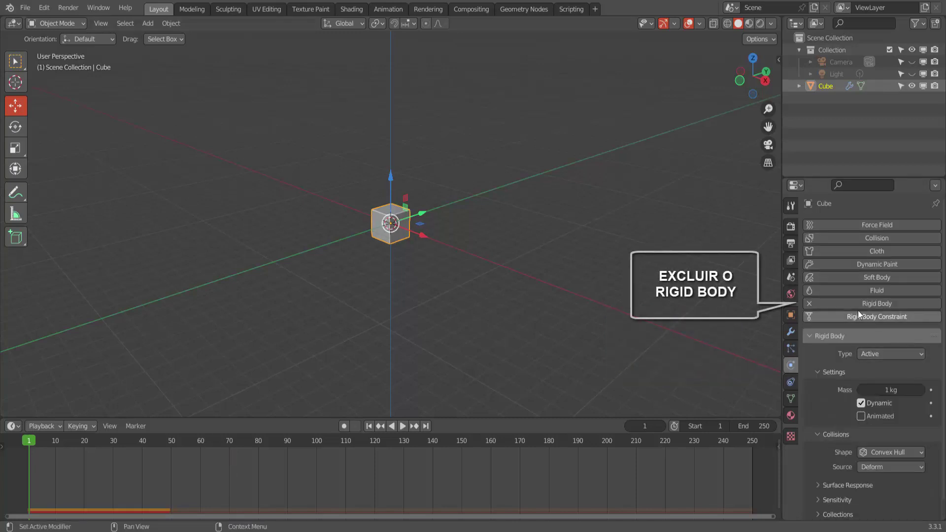
pyautogui.click(808, 301)
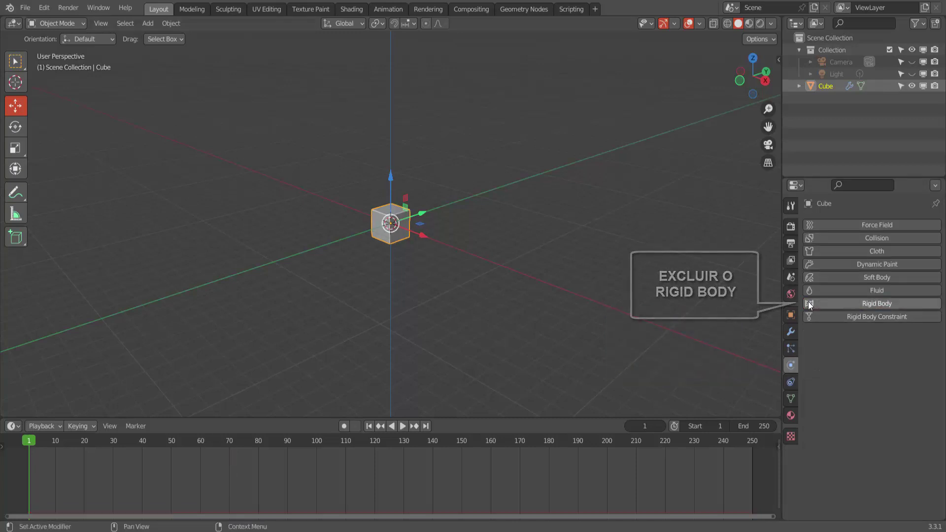
pyautogui.click(402, 426)
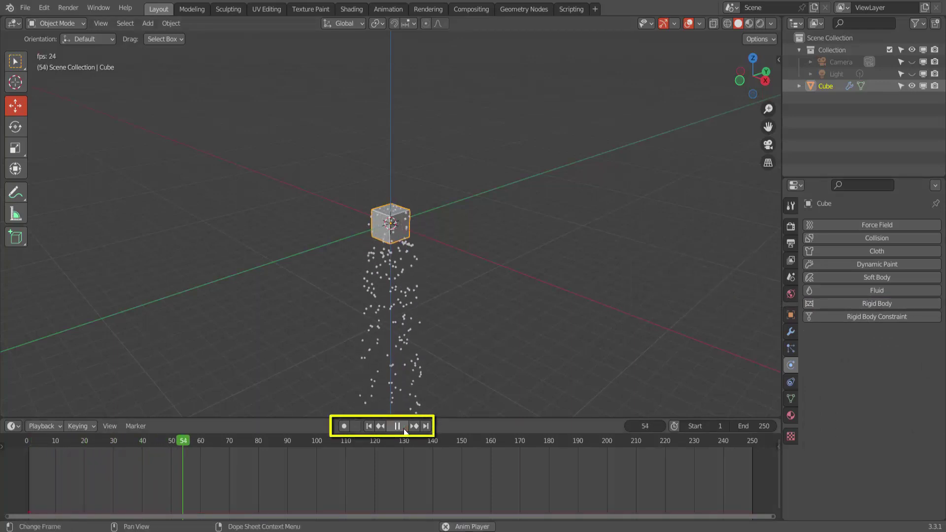
pyautogui.click(403, 428)
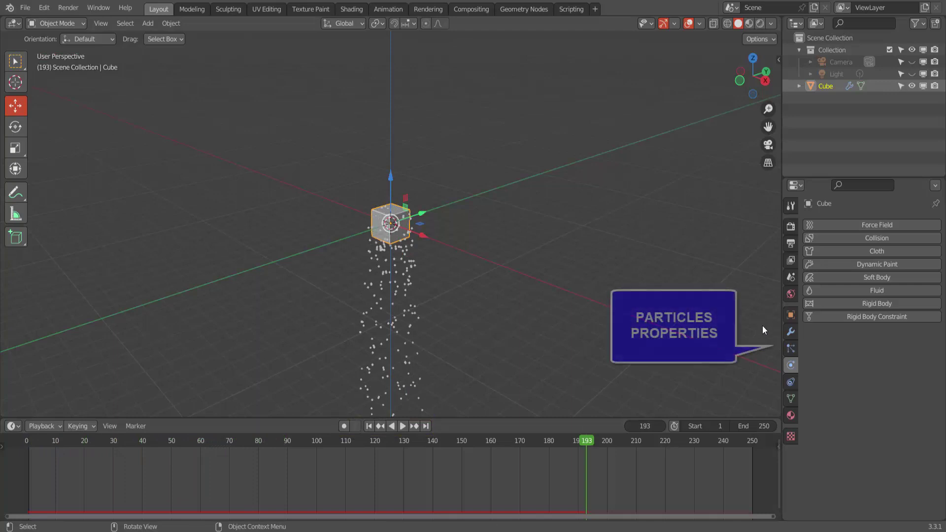
# - Set the particle system's Field Weights Gravity to 0.000 and rewind to frame 1
pyautogui.click(788, 348)
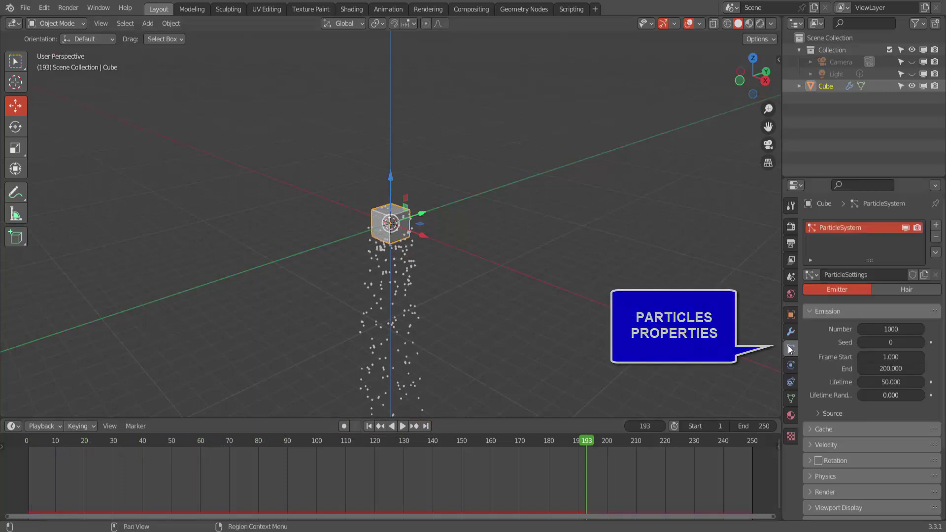
pyautogui.scroll(-2, 808, 359)
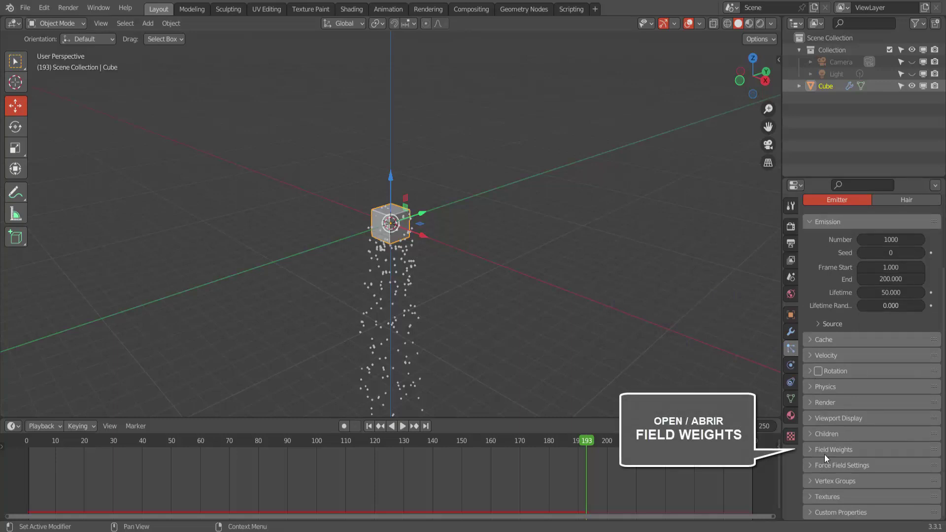
pyautogui.click(810, 449)
pyautogui.scroll(-1, 810, 450)
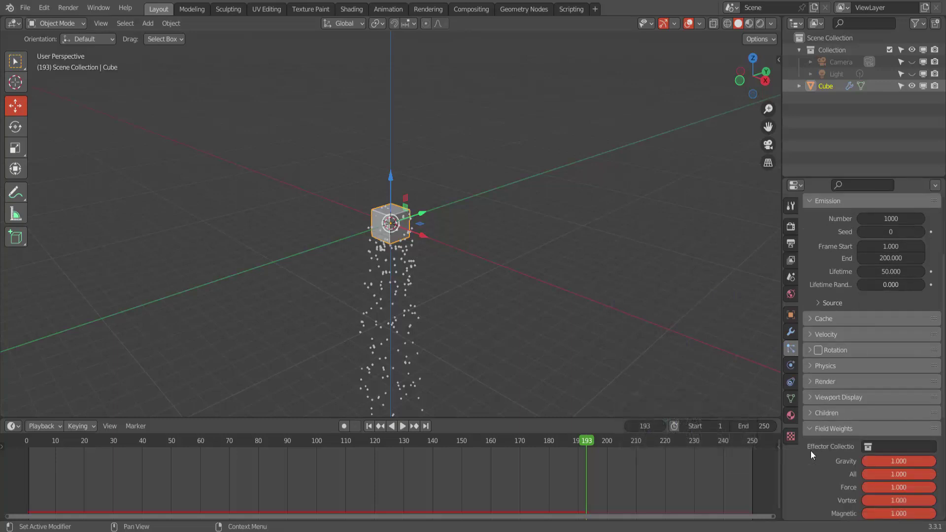
pyautogui.scroll(-7, 810, 450)
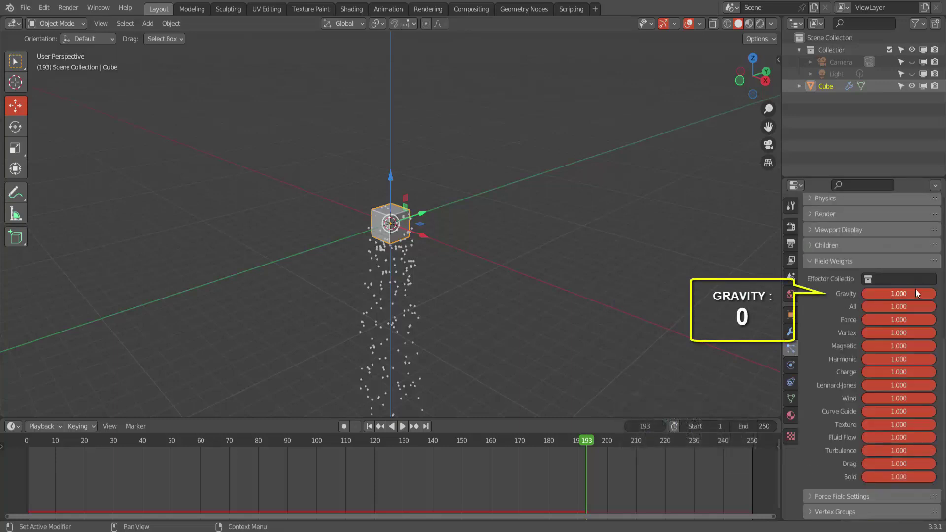
pyautogui.moveTo(915, 288); pyautogui.dragTo(848, 288)
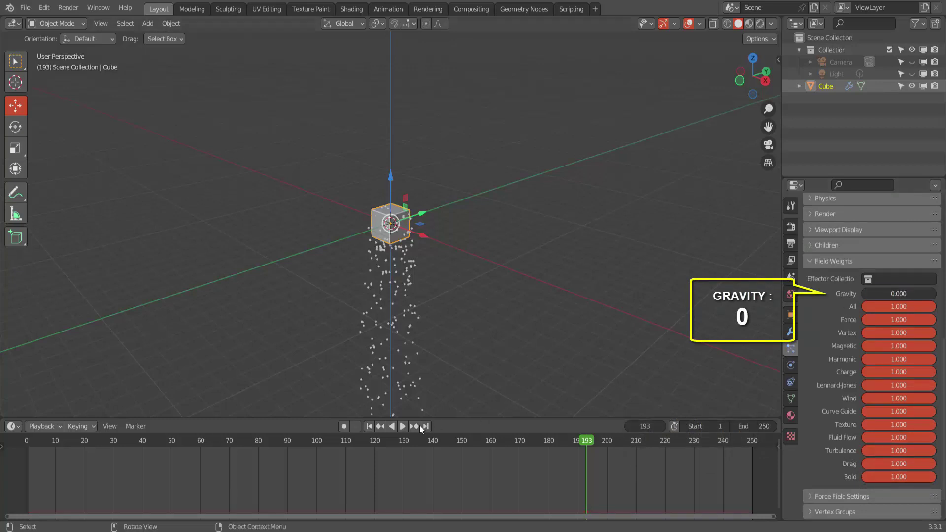
pyautogui.click(369, 426)
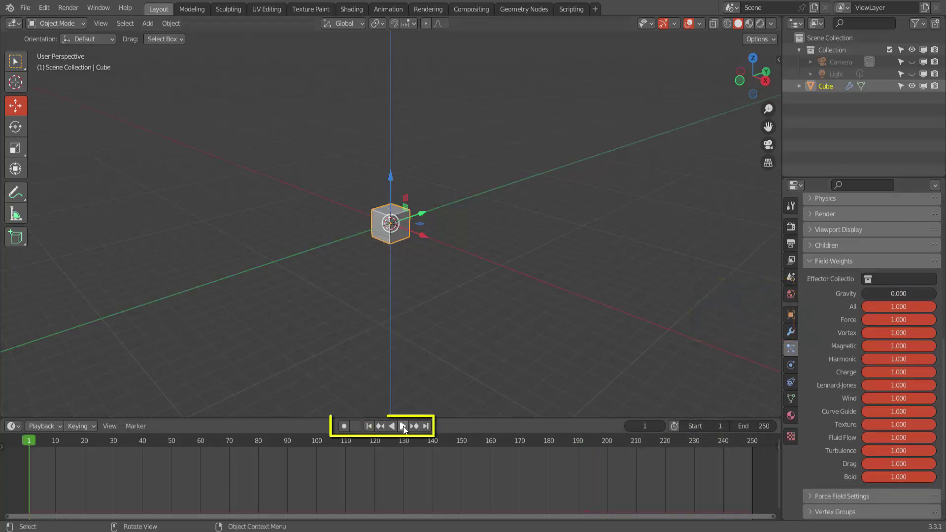
# - Play the animation and pause at frame 91 with particles floating around the cube
pyautogui.click(403, 426)
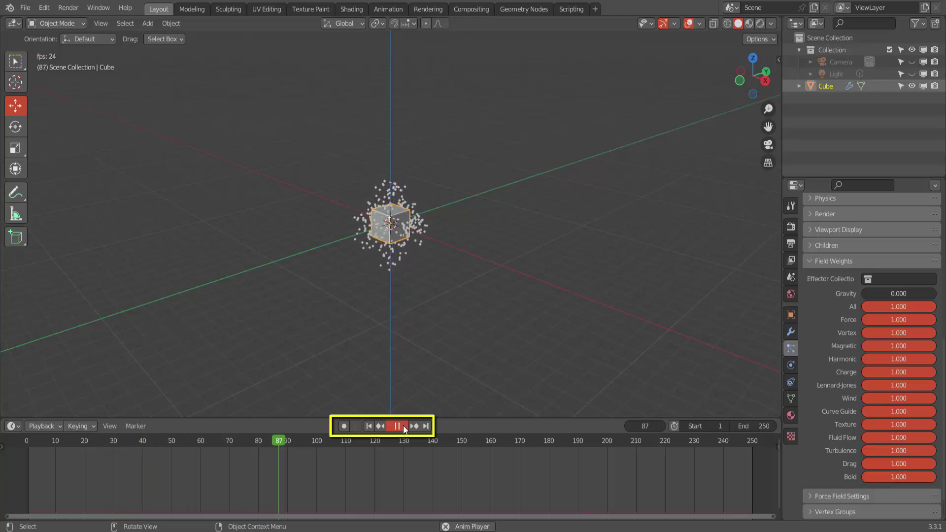
pyautogui.click(397, 427)
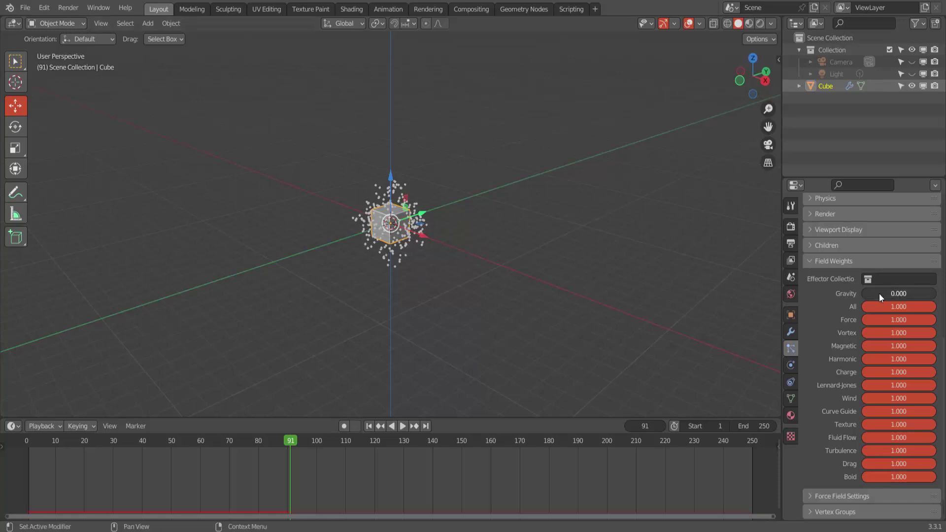
# - Restore the particles' Gravity weight to 1.000 and replay to frame 152 to watch them fall
pyautogui.moveTo(878, 293); pyautogui.dragTo(922, 298)
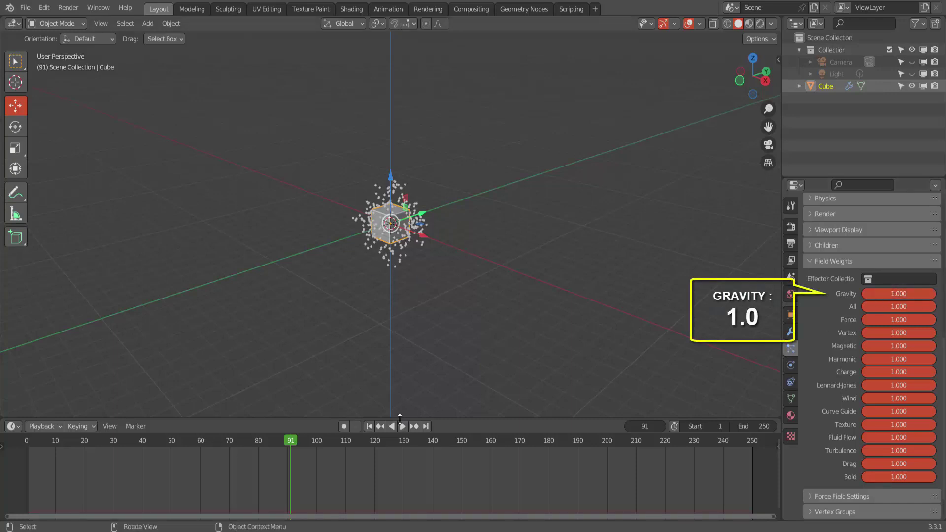
pyautogui.click(368, 426)
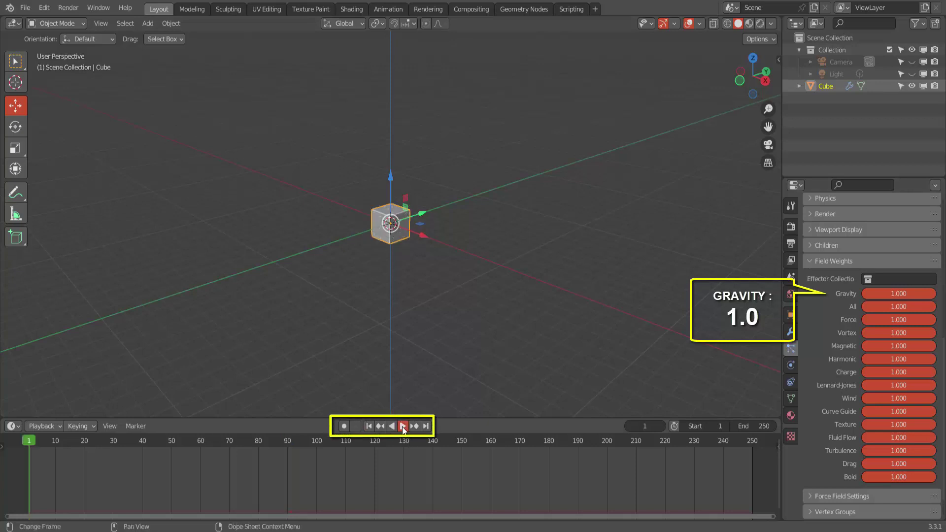
pyautogui.click(403, 426)
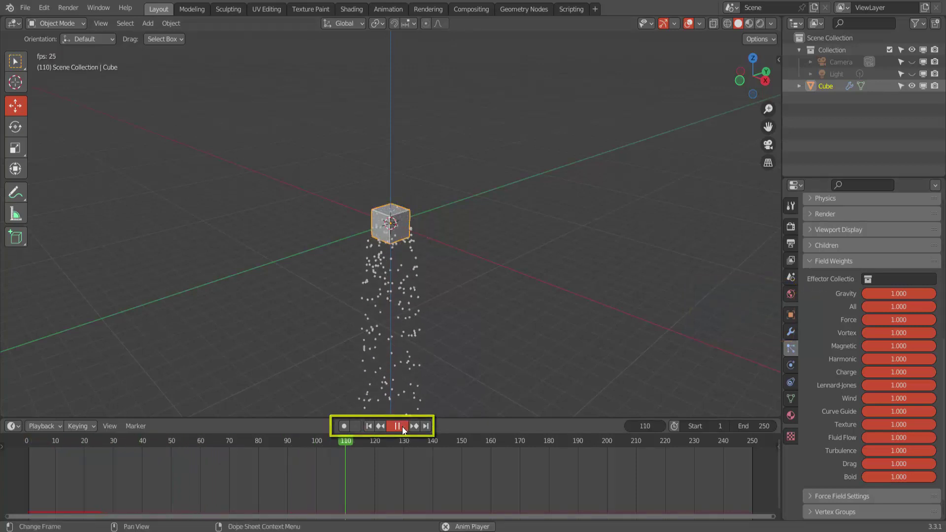
pyautogui.click(402, 426)
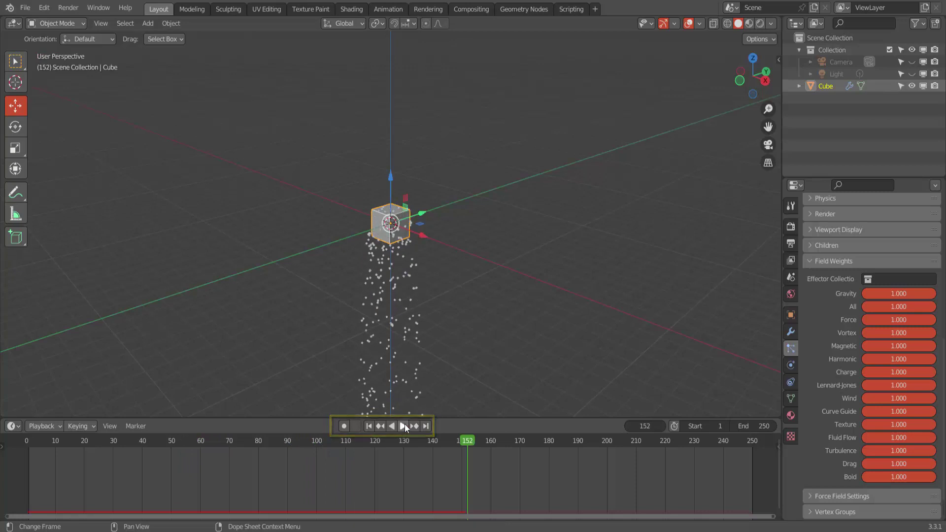
# - In Scene properties, set the gravity Z value to 0 m/s²
pyautogui.click(792, 275)
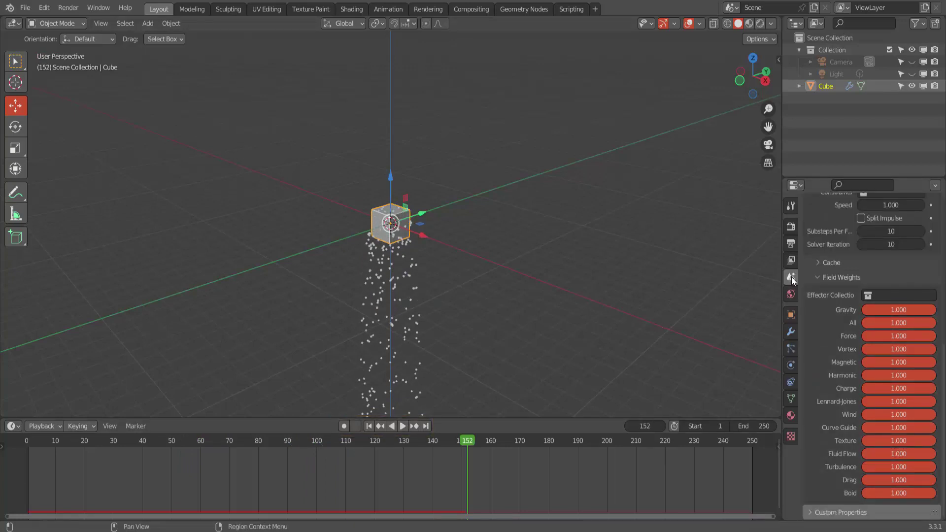
pyautogui.scroll(4, 814, 278)
pyautogui.scroll(8, 826, 287)
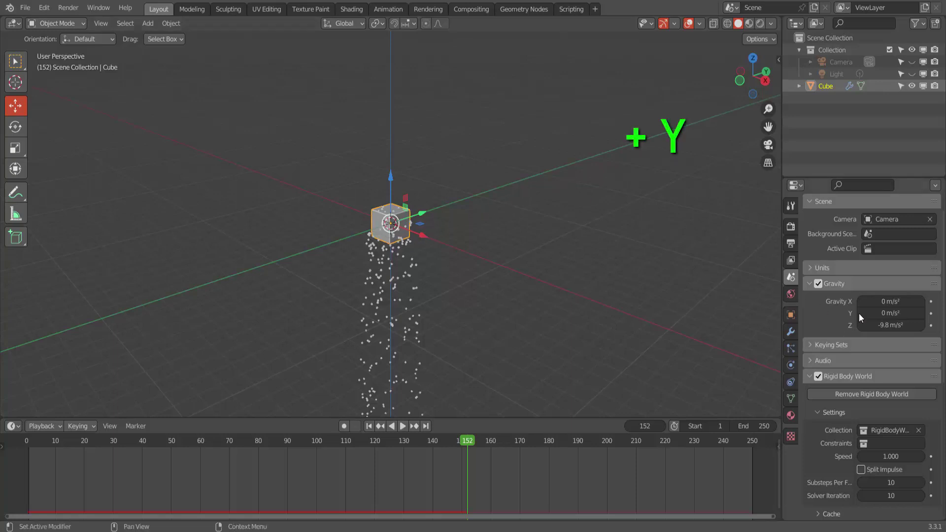
pyautogui.click(876, 322)
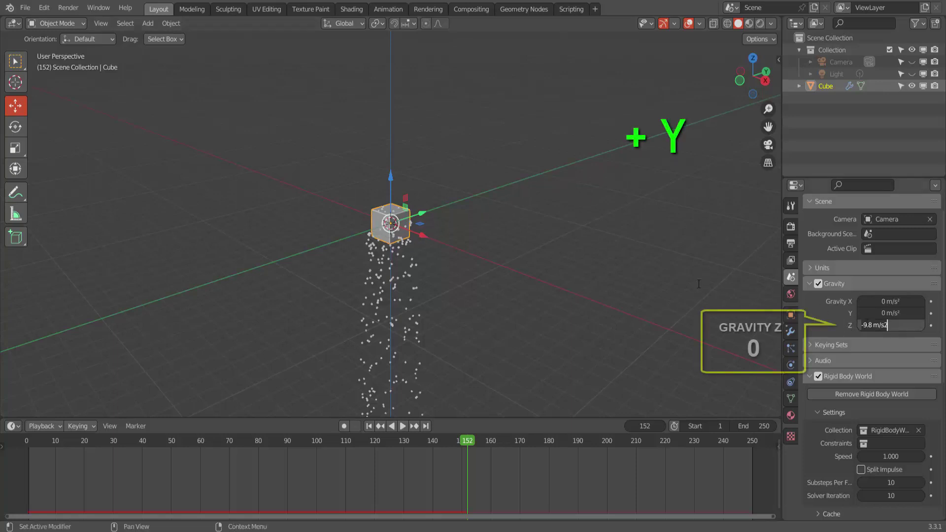
pyautogui.hotkey('ctrl', 'a')
pyautogui.write('0')
pyautogui.press('Return')
# - Set the gravity Y value to 15 m/s²
pyautogui.click(860, 313)
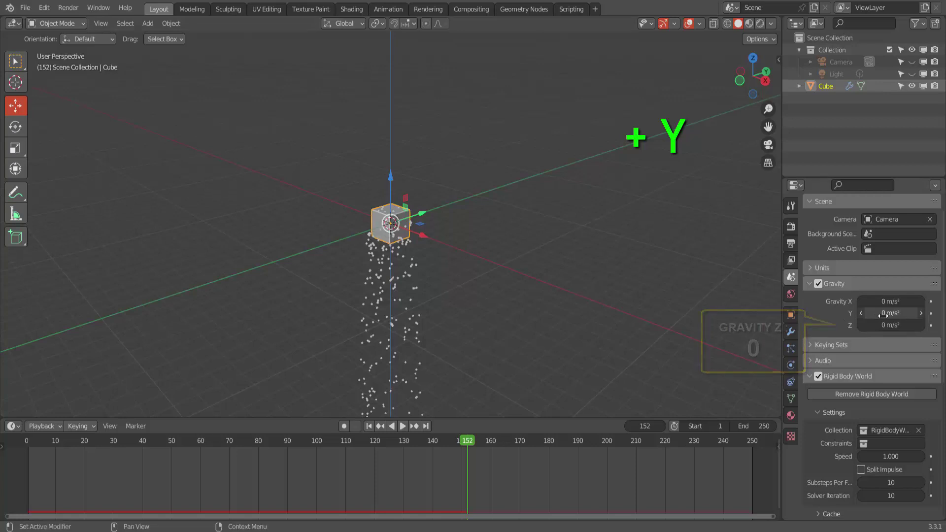
pyautogui.click(861, 313)
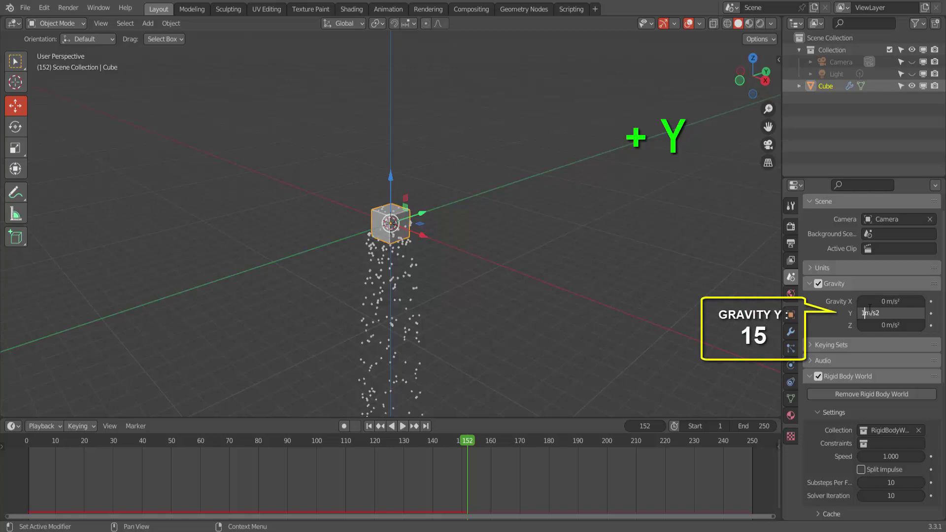
pyautogui.press('Return')
# - Replay the animation from frame 1 and pause at frame 160 to watch particles drift along +Y
pyautogui.click(368, 425)
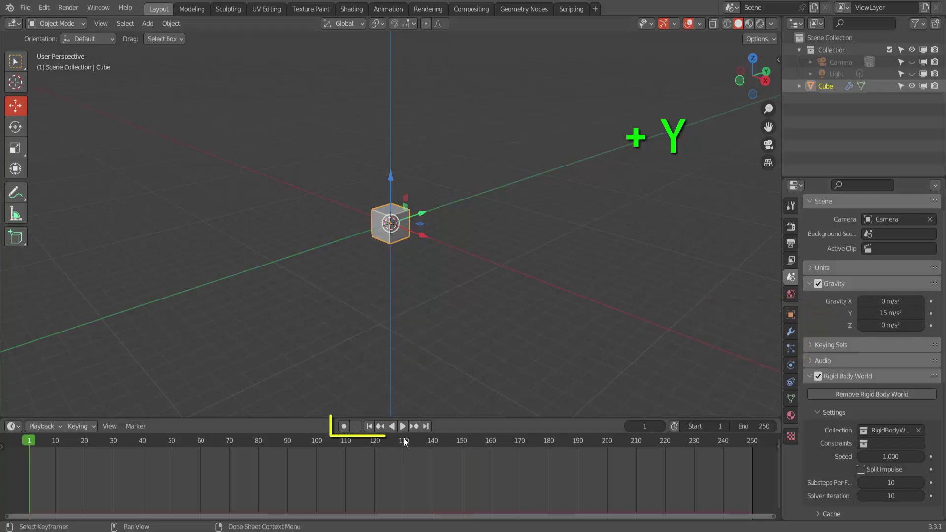
pyautogui.click(402, 427)
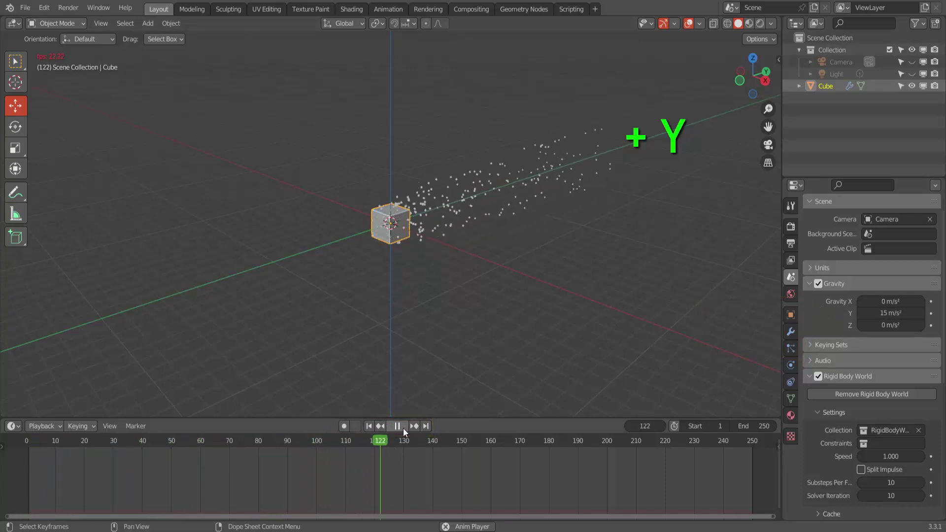
pyautogui.click(403, 427)
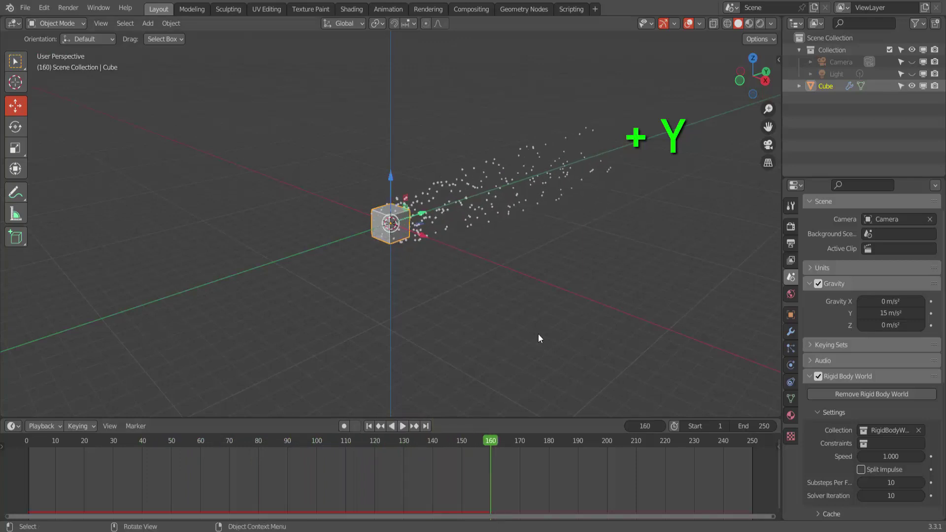